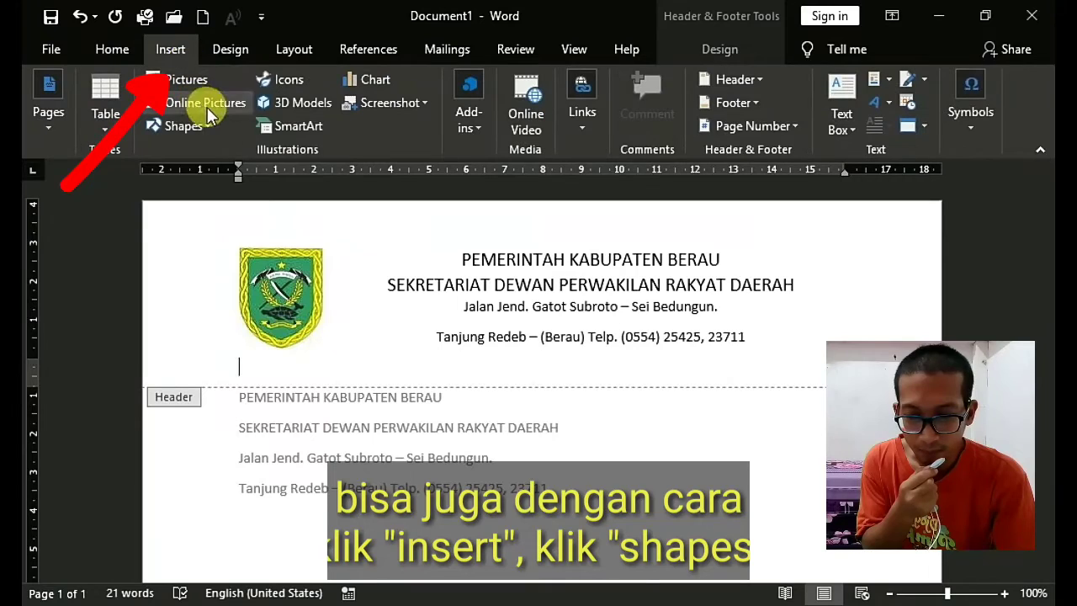
Step: Draw a straight horizontal line across the header beneath the text and style it solid black
left_click(206, 126)
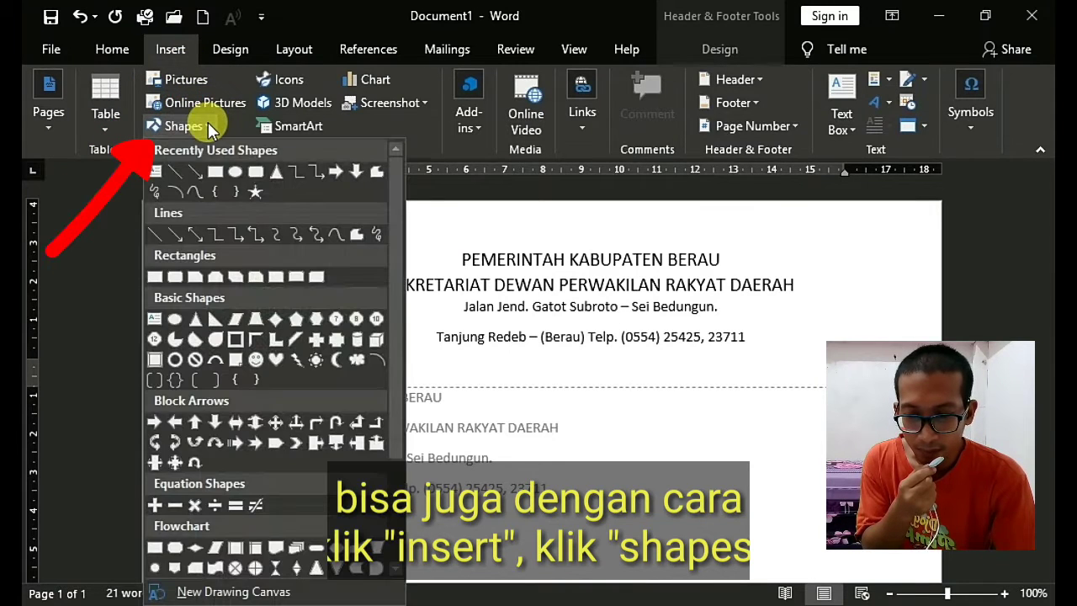
left_click(180, 171)
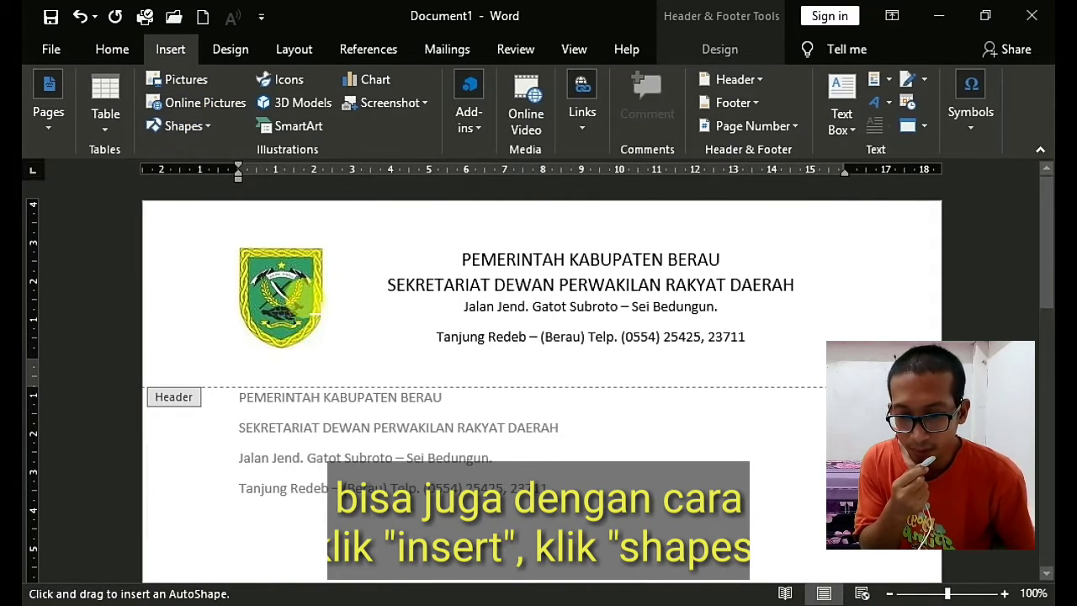
left_click_drag(239, 367, 875, 367)
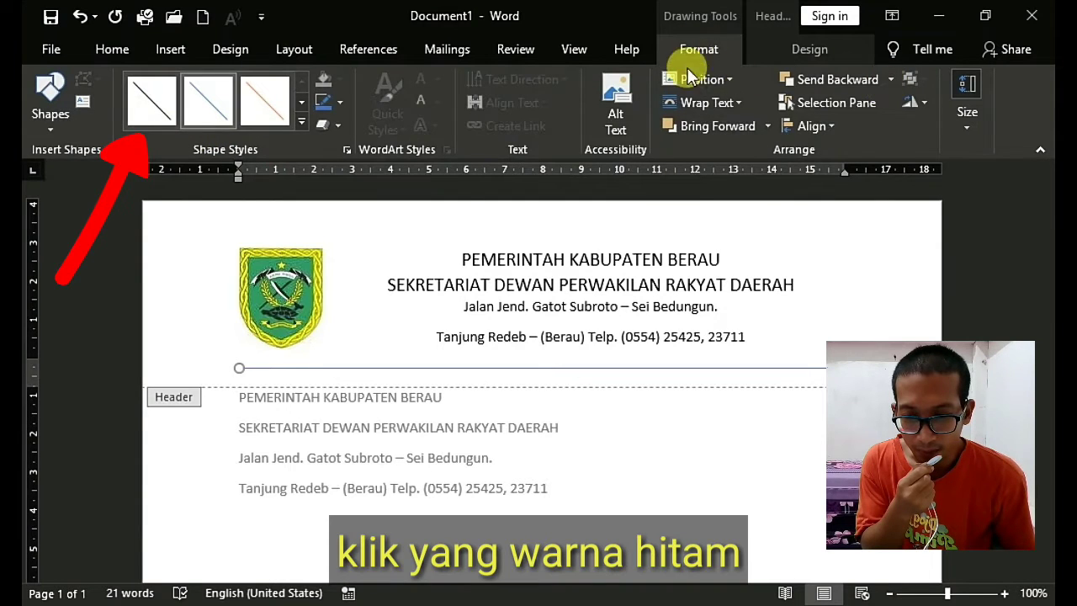
left_click(147, 106)
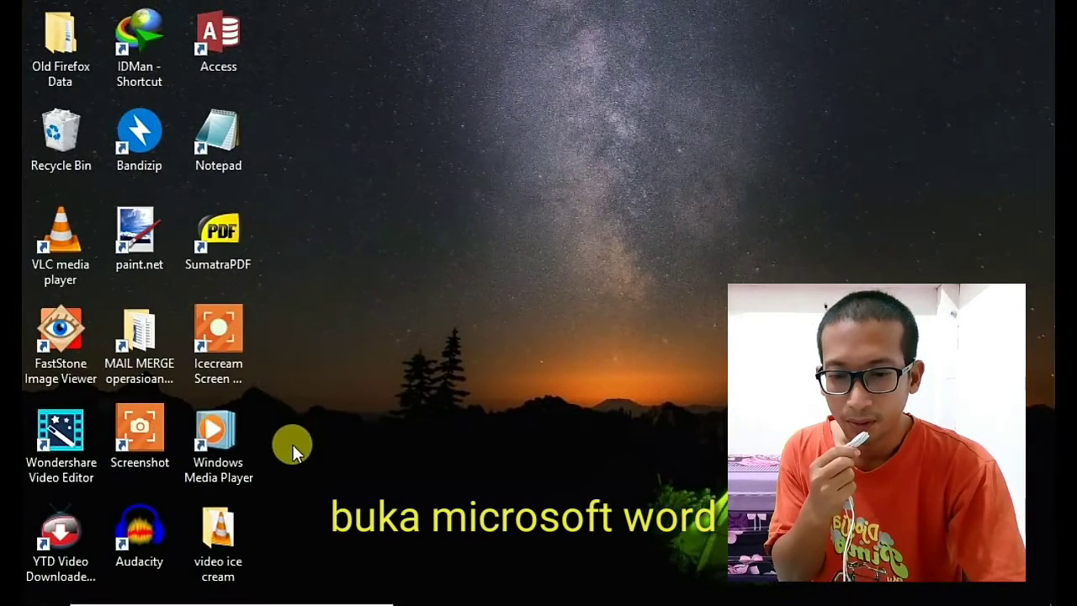
mouse_move(47, 587)
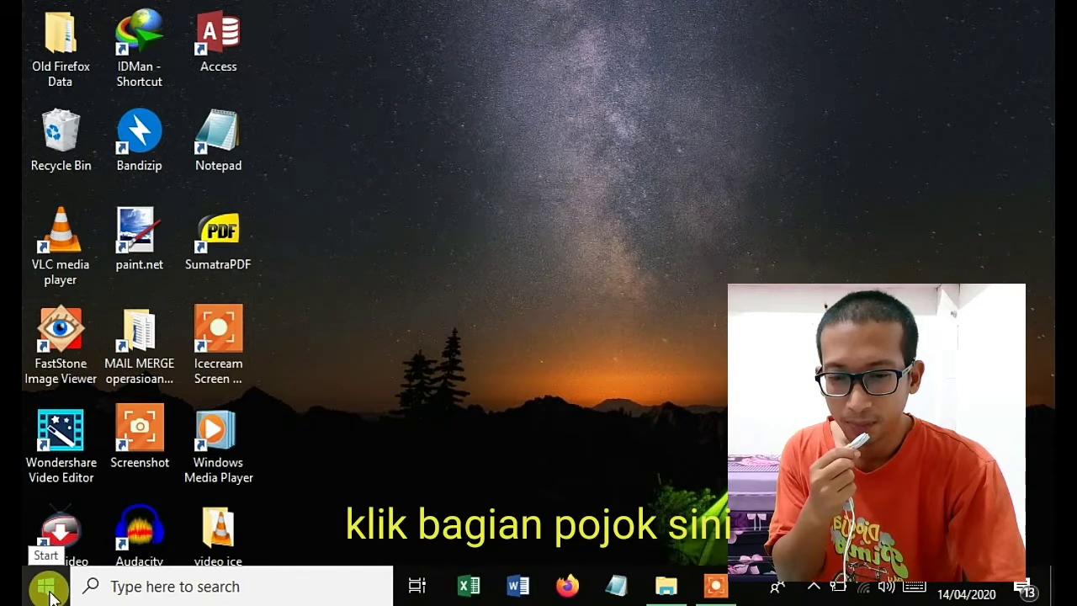
Step: Launch Word from the W section of the Start menu app list
left_click(48, 590)
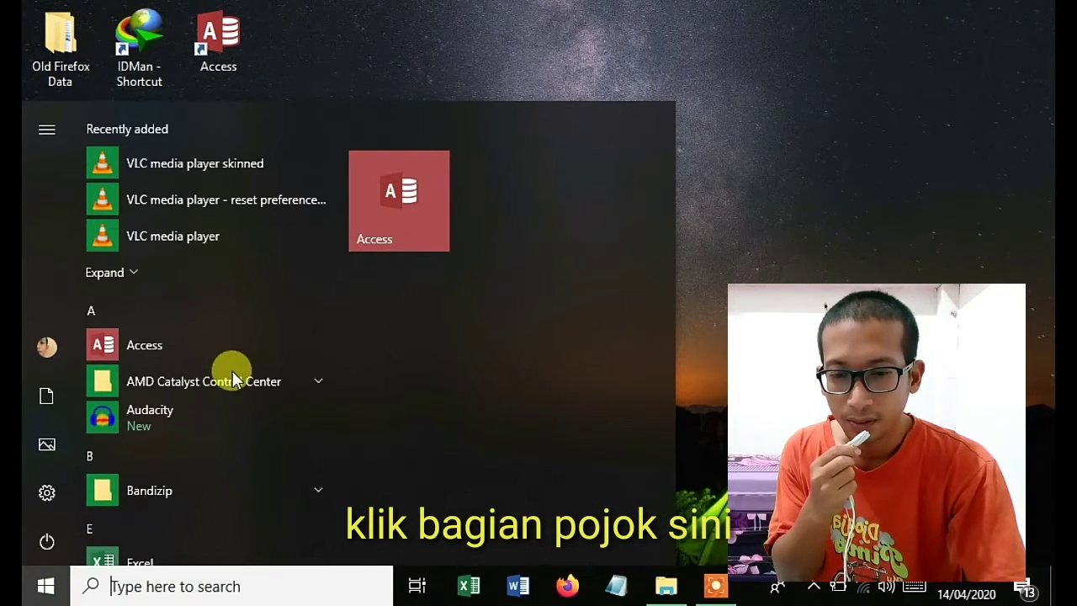
mouse_move(339, 197)
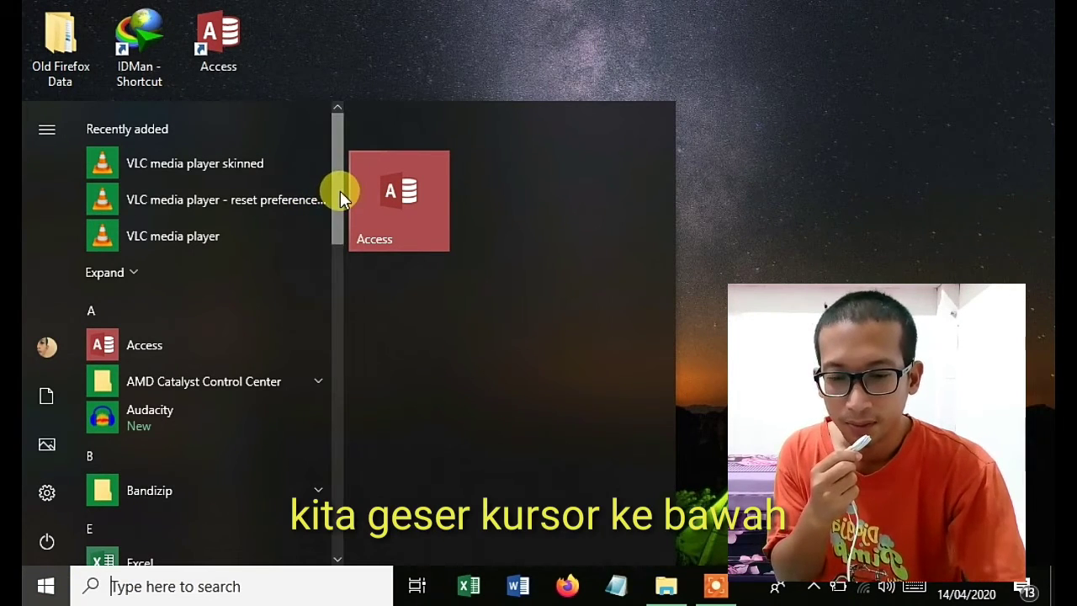
mouse_move(340, 191)
left_mouse_down()
mouse_move(328, 354)
mouse_move(342, 522)
left_mouse_up()
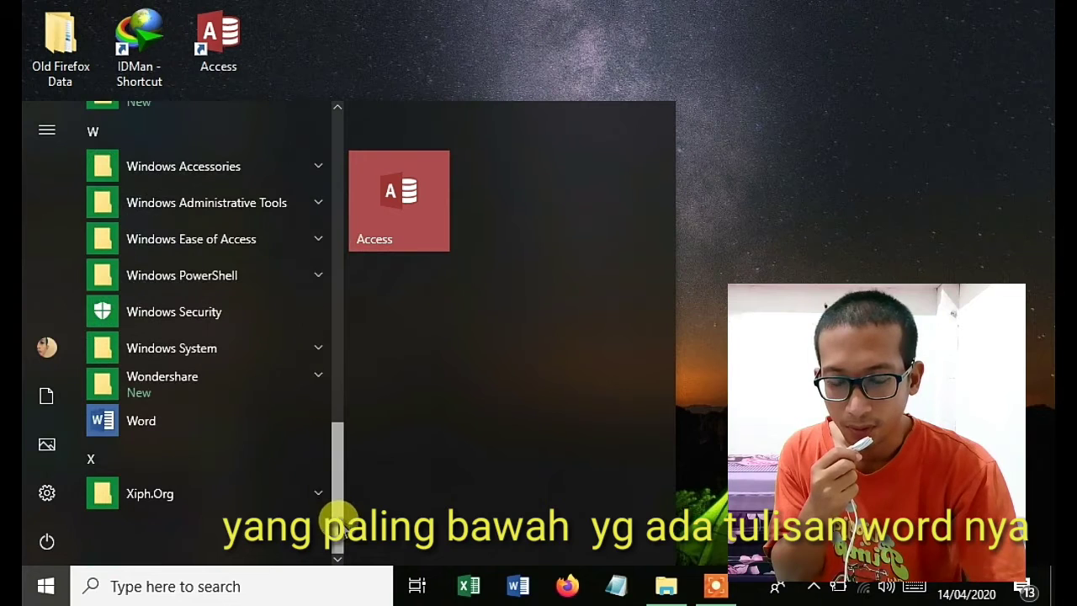
left_click(141, 425)
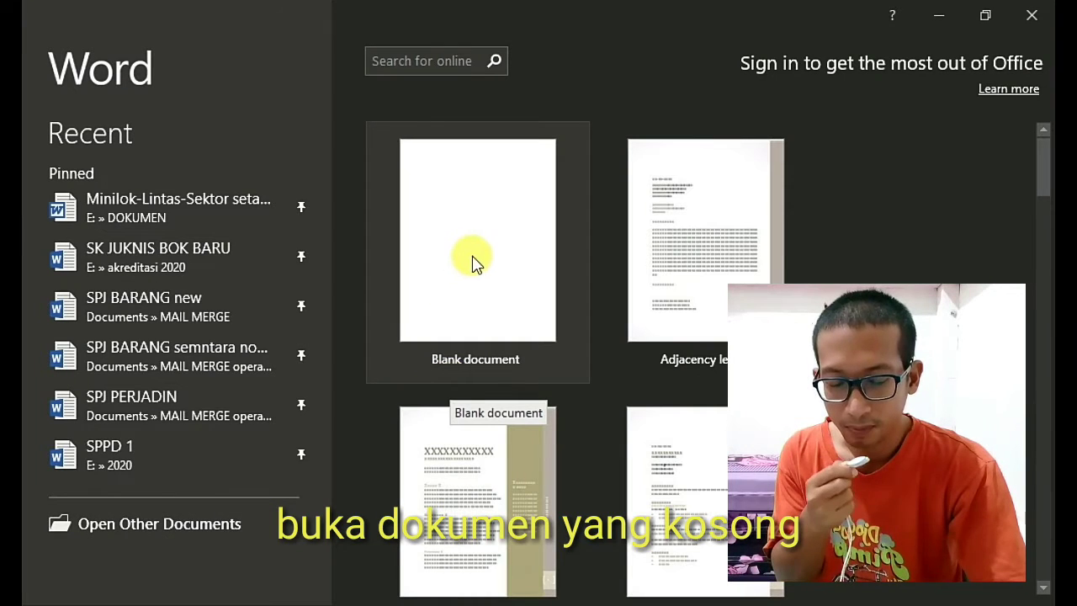
Step: Create a blank document, then select the regulation PDF's opening title lines
left_click(519, 270)
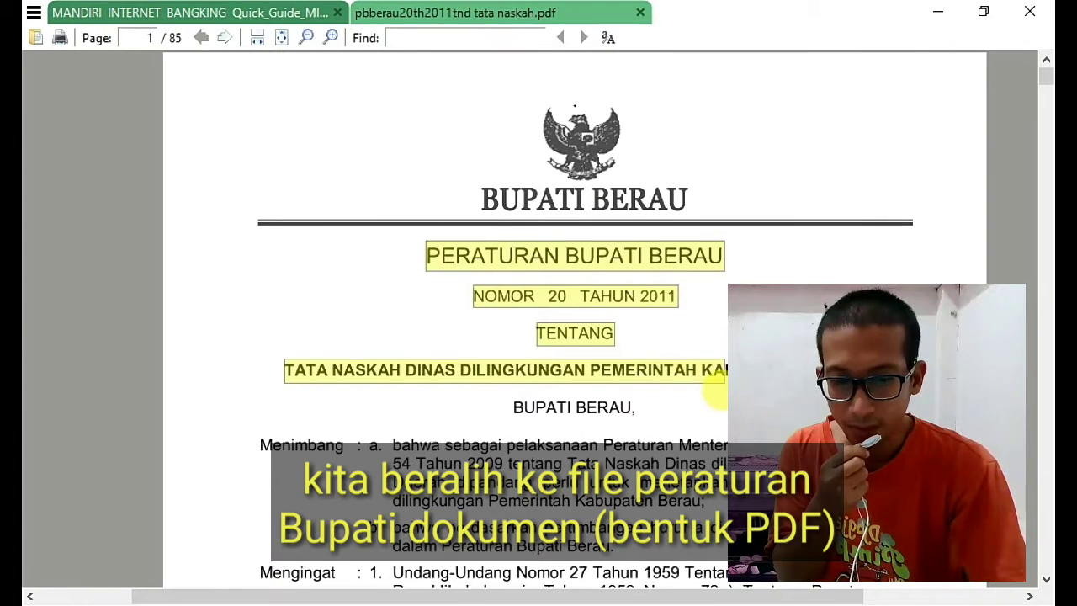
mouse_move(714, 392)
left_mouse_down()
mouse_move(721, 415)
mouse_move(722, 381)
left_mouse_up()
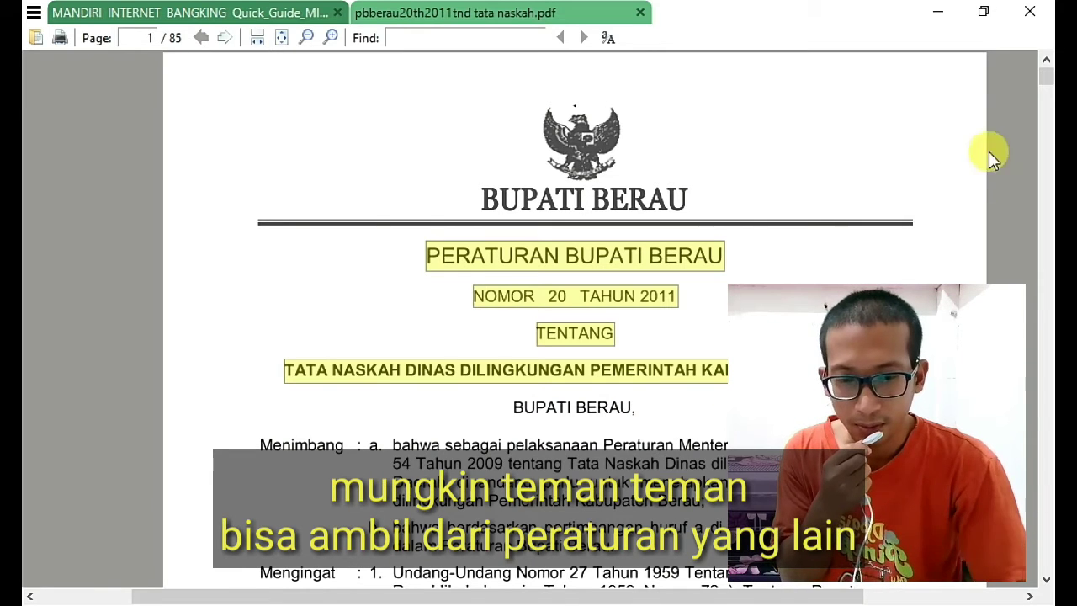
Step: Scroll to page 79 and copy the Contoh 2 DPRD Secretariat letterhead text
left_click_drag(1046, 124, 1047, 282)
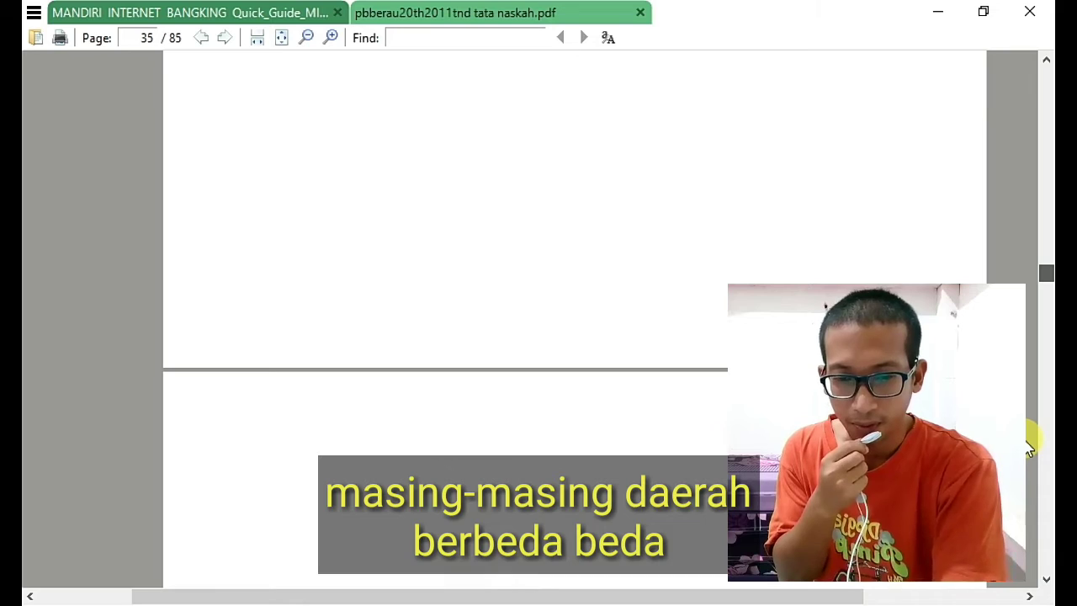
left_click_drag(1029, 448, 1029, 529)
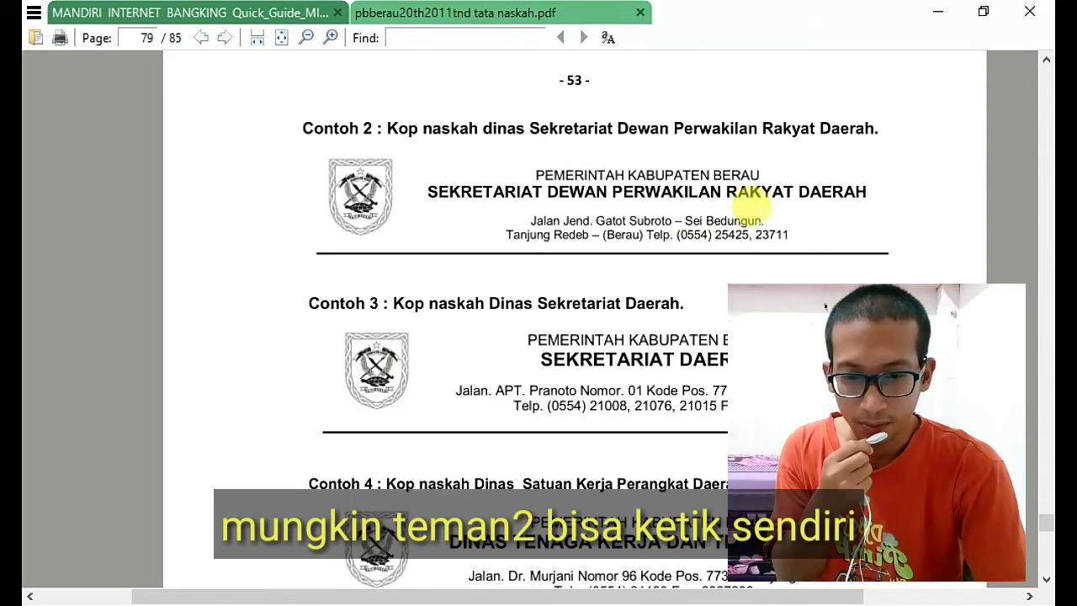
mouse_move(296, 125)
left_mouse_down()
mouse_move(602, 169)
mouse_move(791, 229)
left_mouse_up()
key("ctrl+c")
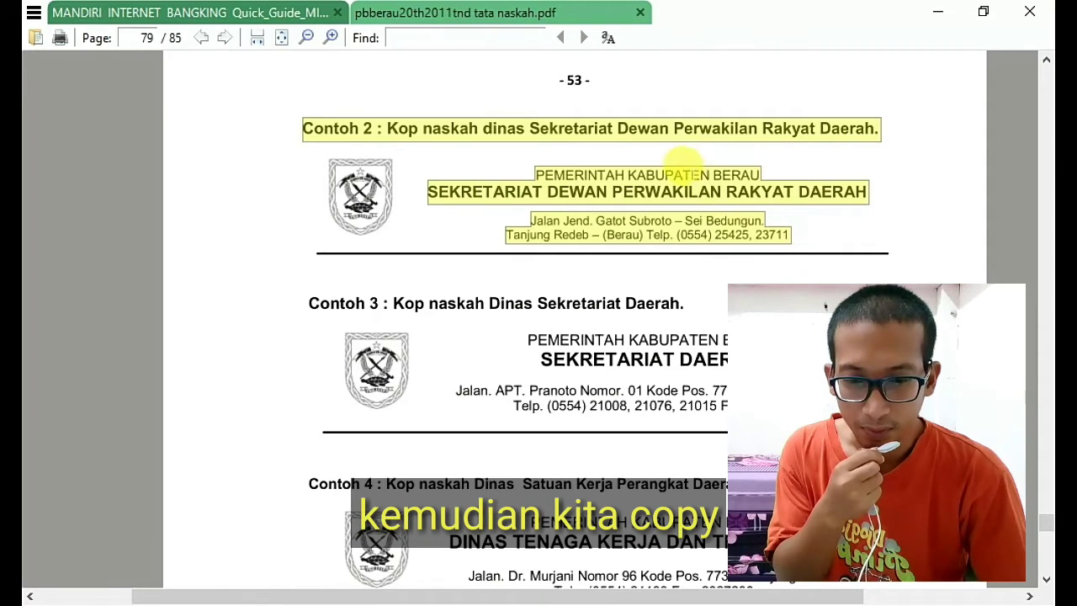
right_click(681, 193)
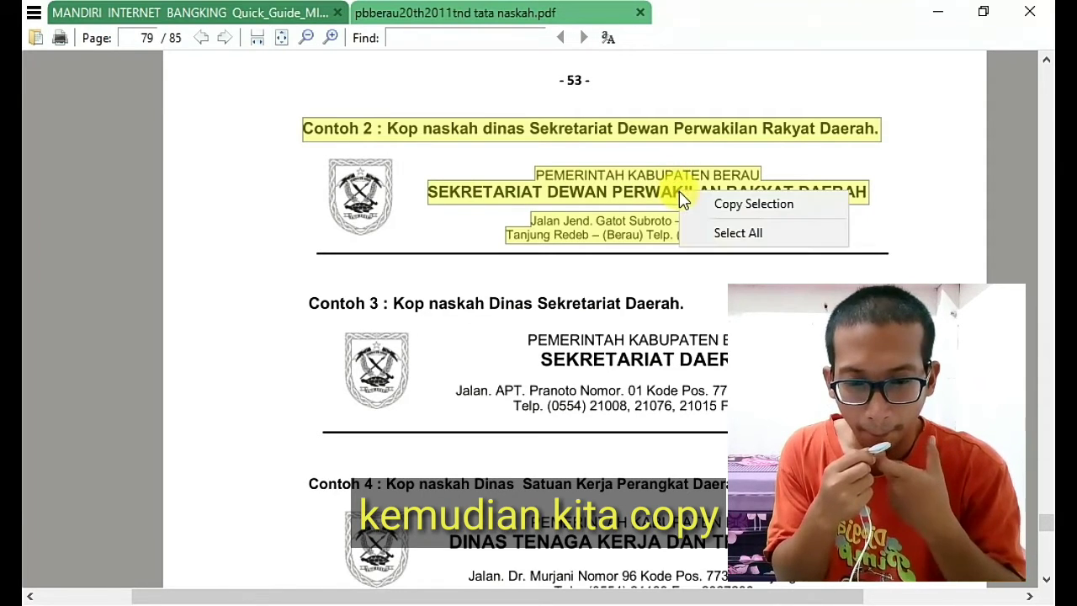
left_click(707, 204)
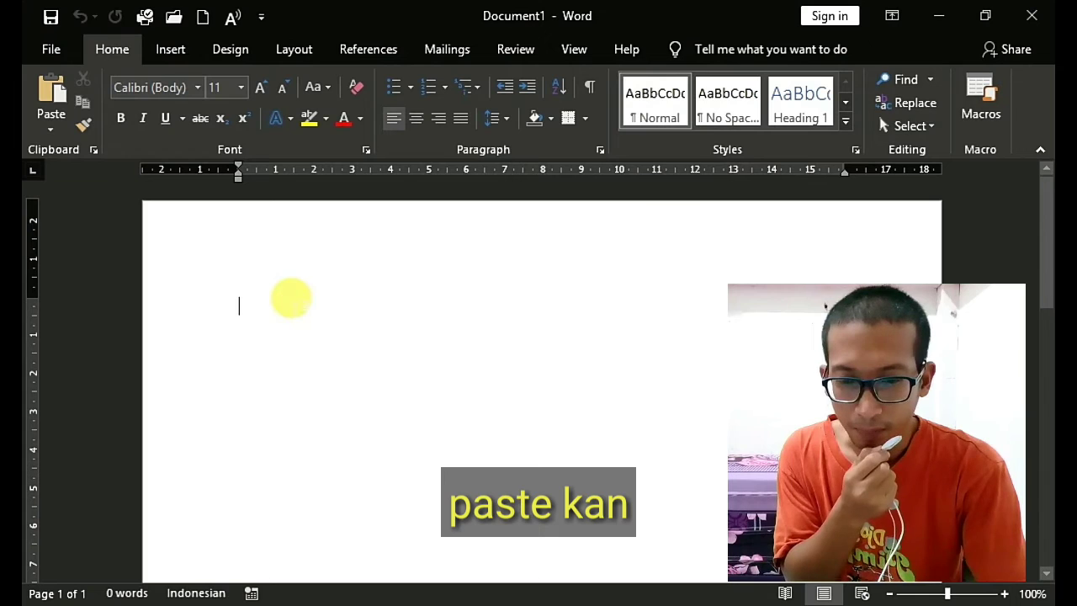
Step: Paste the letterhead text into the document and delete the Contoh 2 caption line
right_click(294, 307)
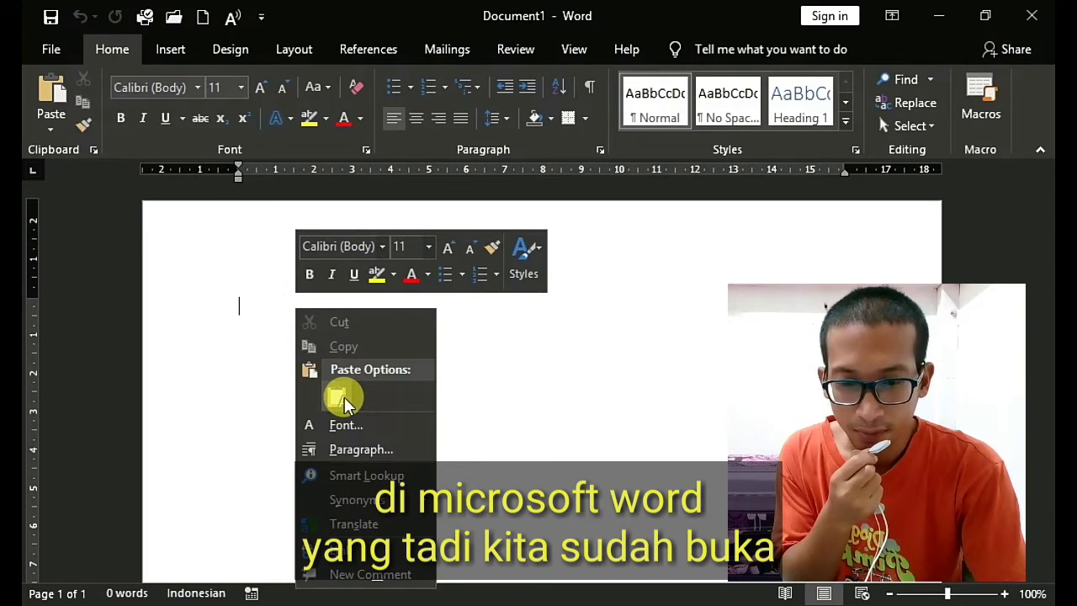
left_click(345, 402)
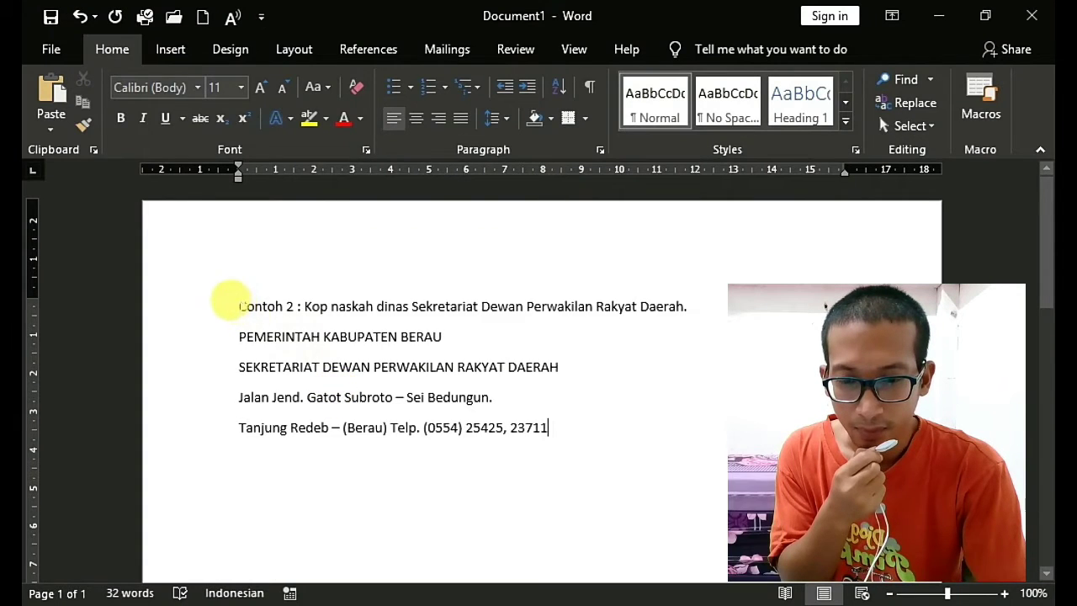
left_click_drag(234, 304, 641, 302)
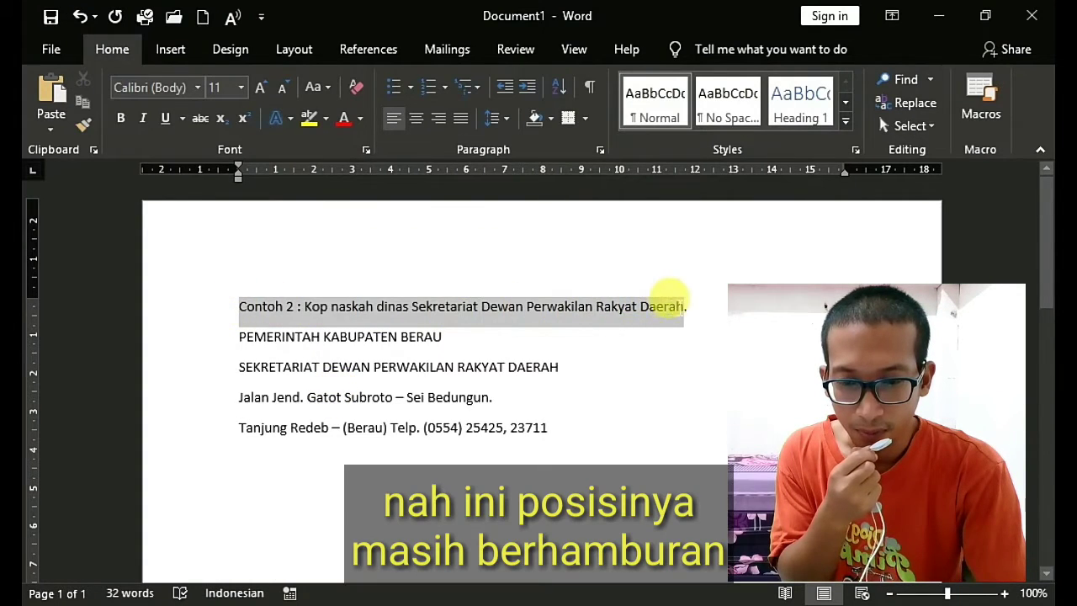
left_click_drag(686, 300, 690, 312)
key("Delete")
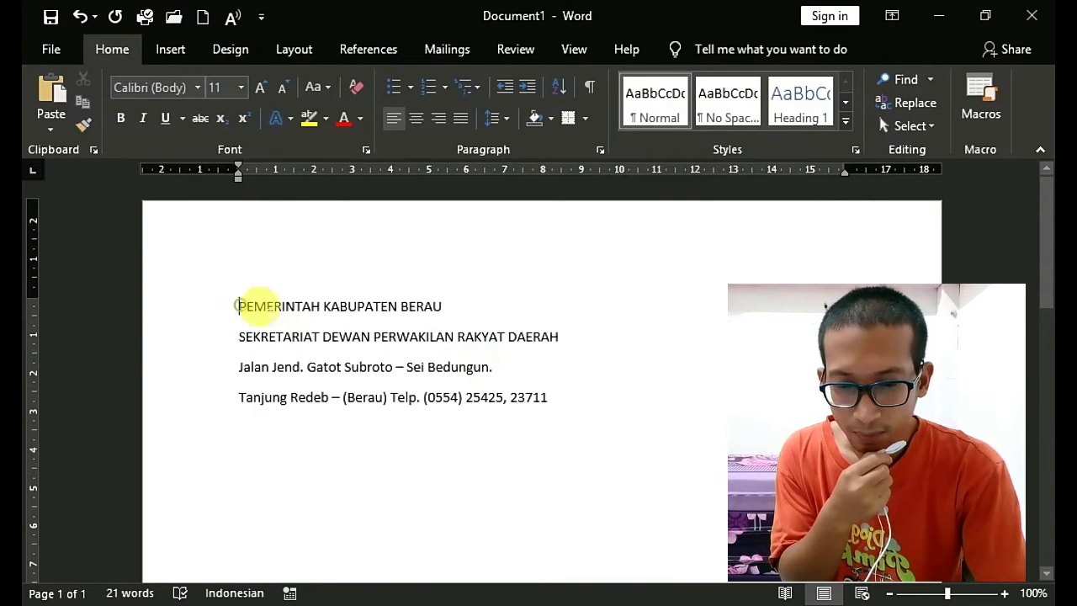
Step: Copy the four remaining letterhead lines, PEMERINTAH KABUPATEN BERAU through the telephone line
left_click_drag(237, 306, 511, 397)
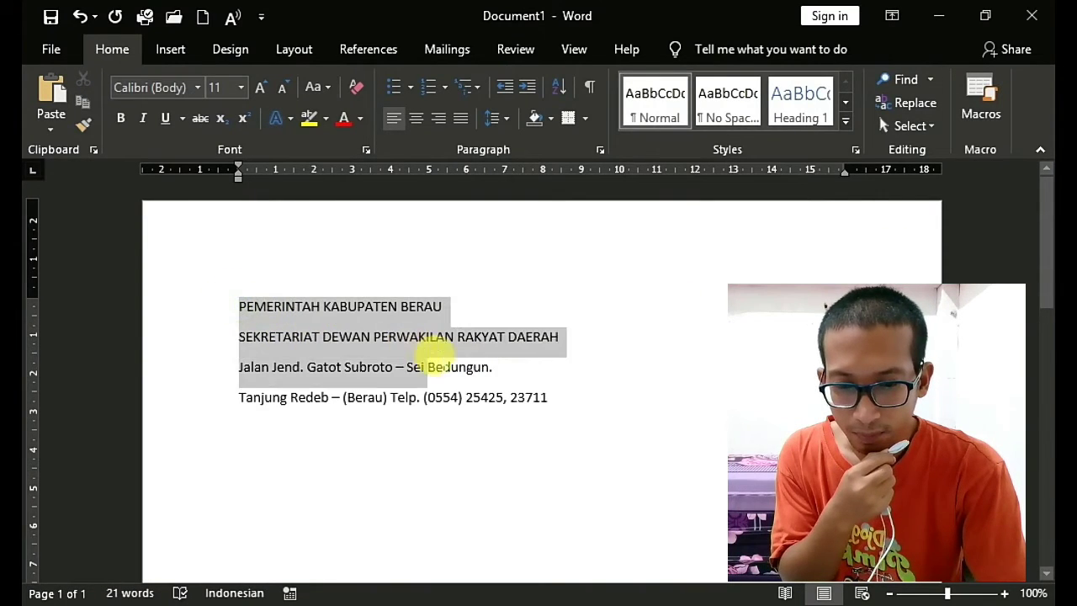
right_click(412, 375)
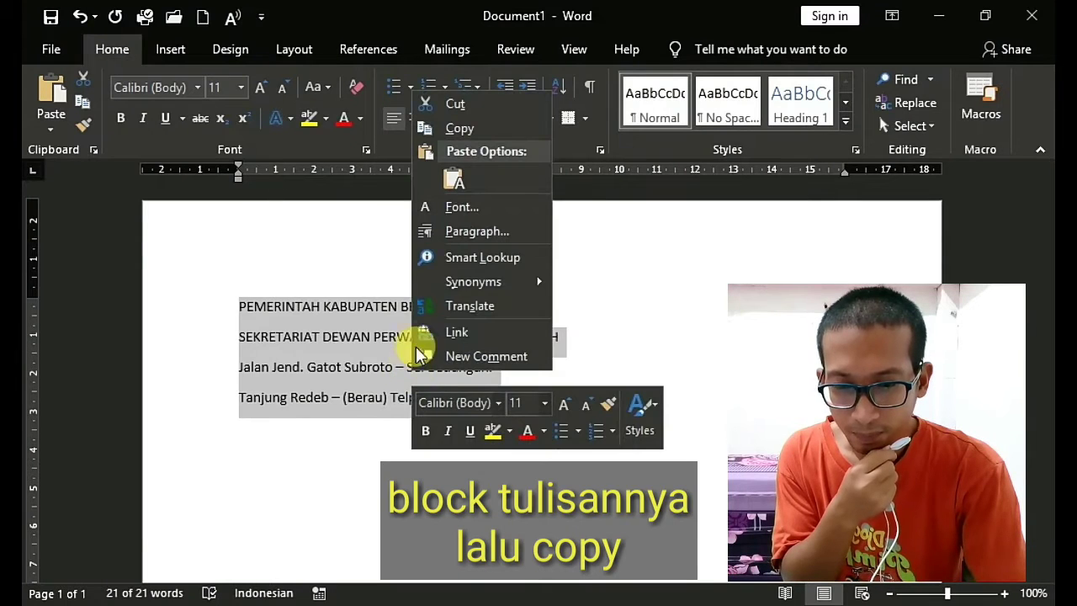
left_click(446, 130)
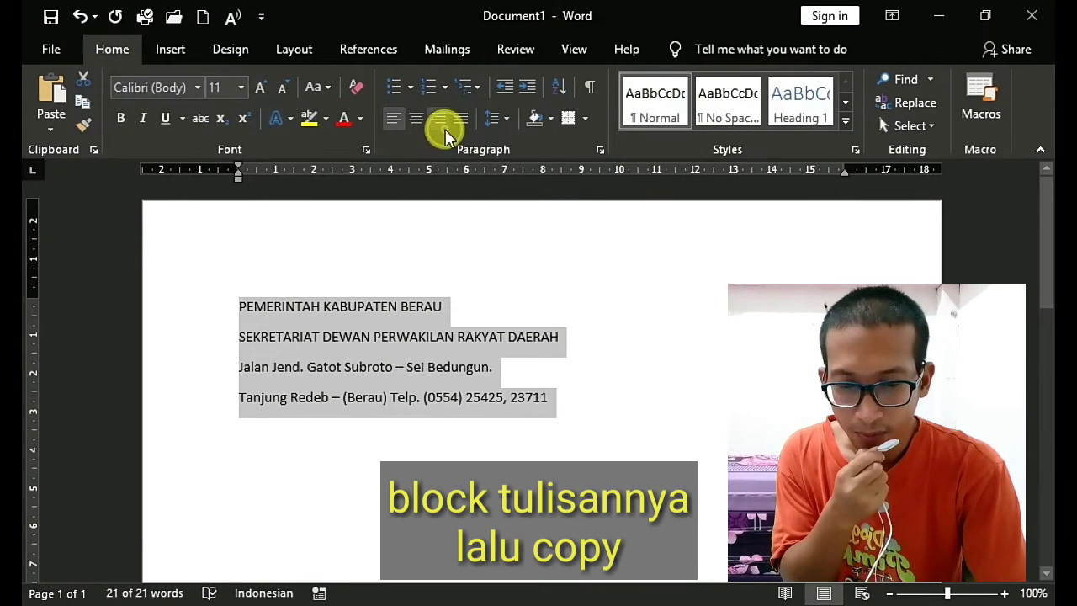
left_click(431, 231)
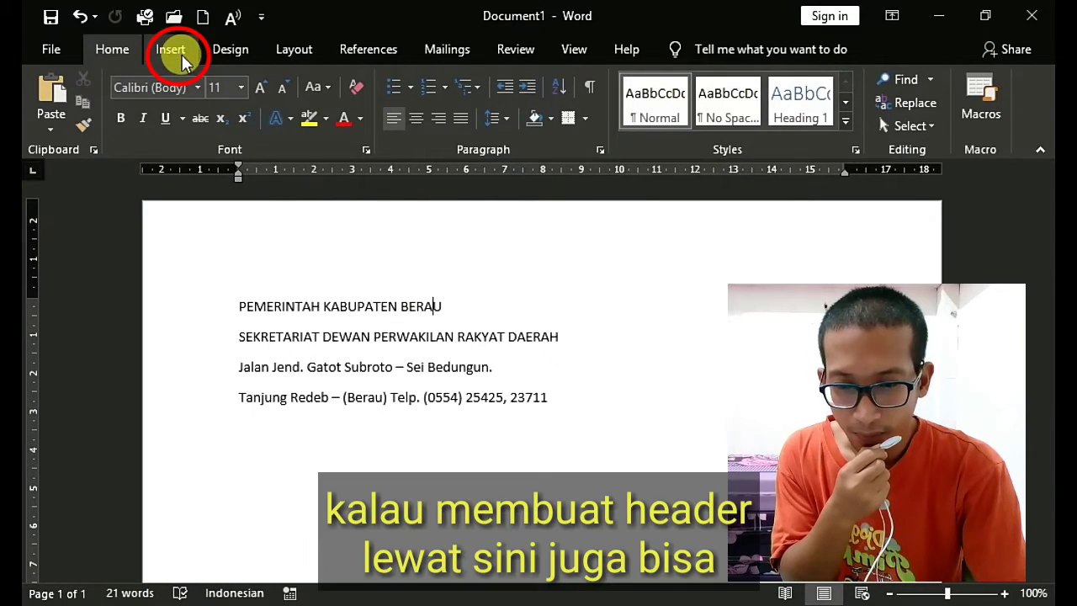
Step: Add a Blank built-in header to the page
left_click(182, 57)
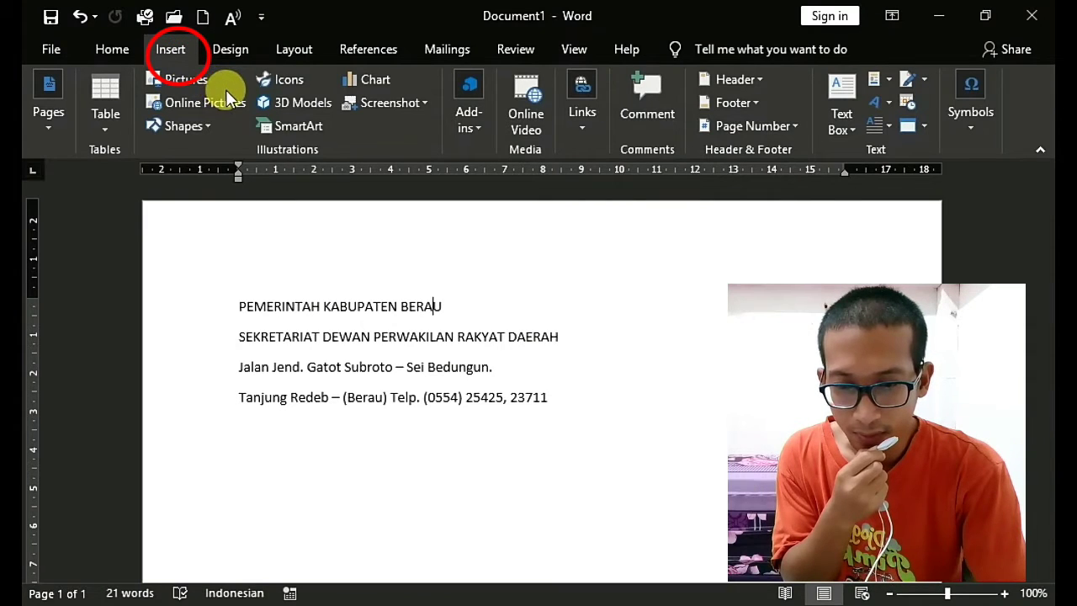
left_click(762, 81)
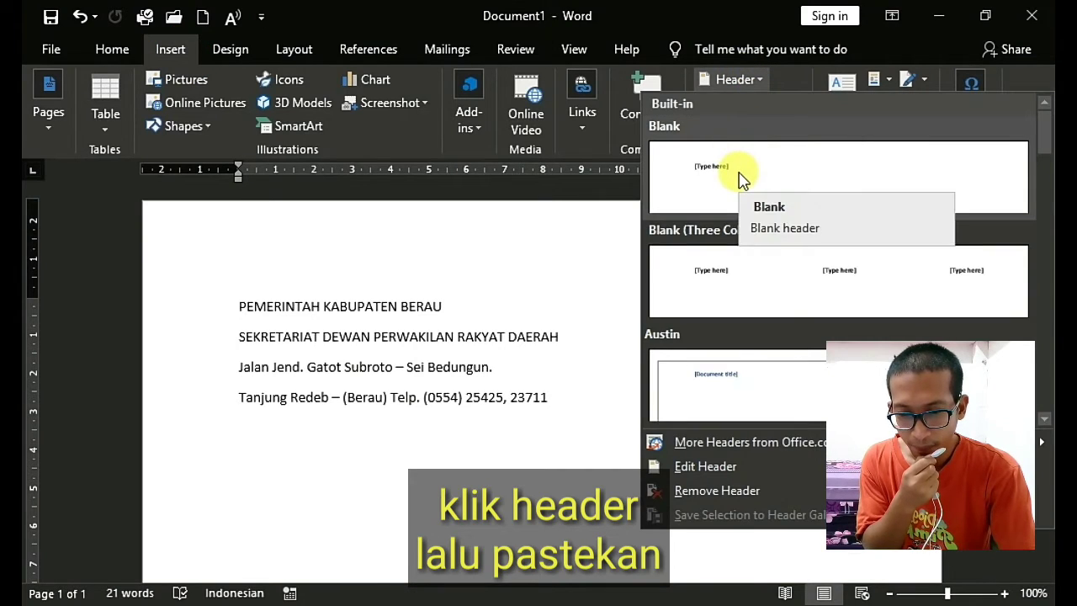
left_click(739, 178)
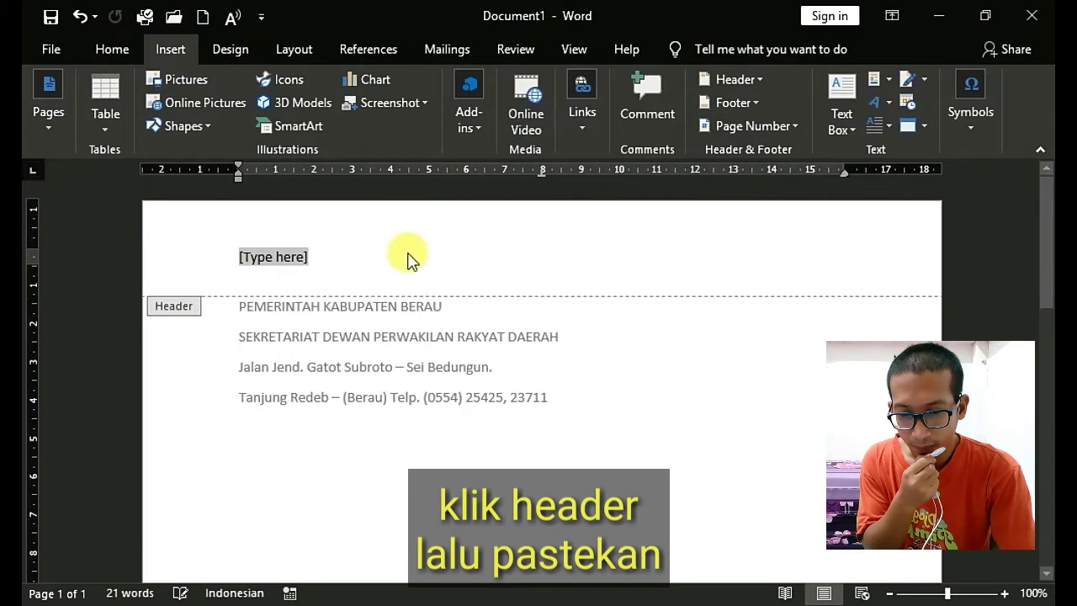
Step: Paste the four letterhead lines into the header with Keep Source Formatting
right_click(294, 260)
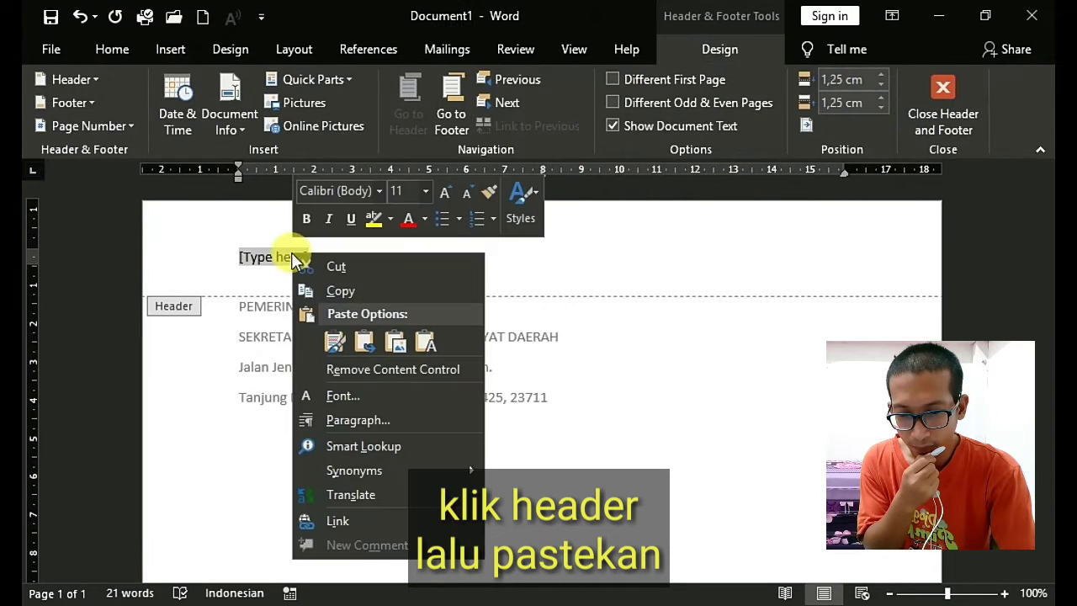
left_click(335, 343)
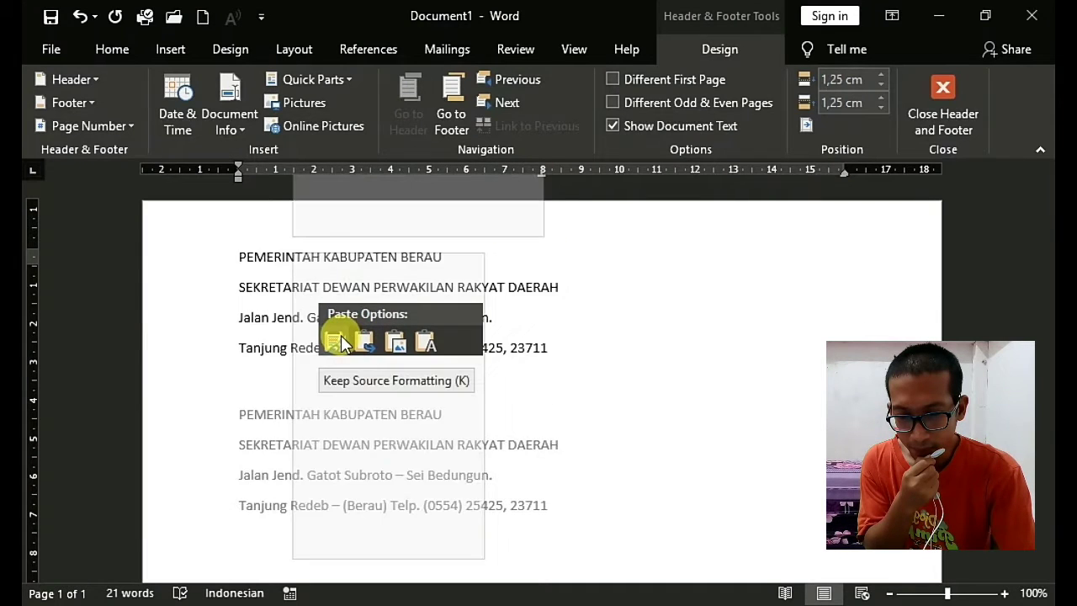
left_click(340, 336)
type("PEMERINTAH KABUPATEN BERAU SEKRETARIAT DEWAN PERWAKILAN RAKYAT DAERAH Jalan Jend. Gatot Subroto – Sei Bedungun. Tanjung Redeb – (Berau) Telp. (0554) 25425, 23711")
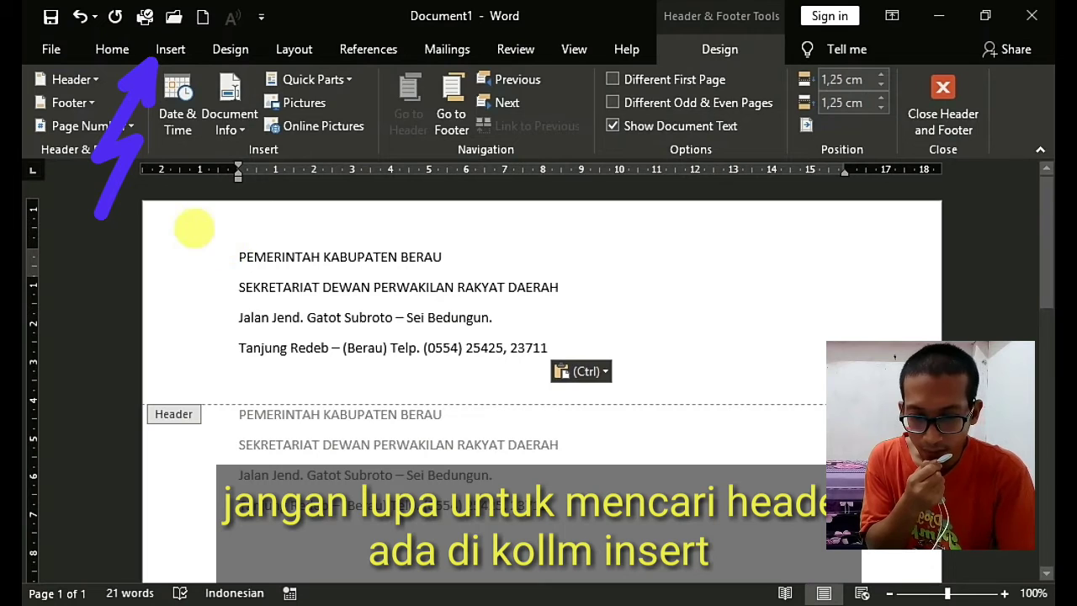
Step: Insert the 'berau logo' picture from Data (E:) > PICTURES into the header
left_click(171, 52)
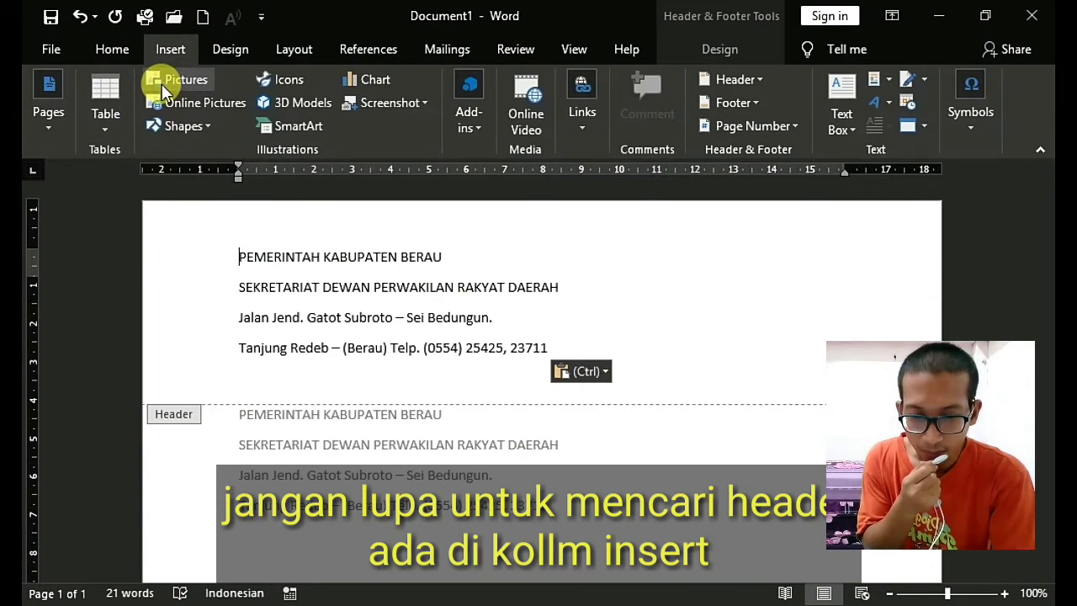
left_click(163, 82)
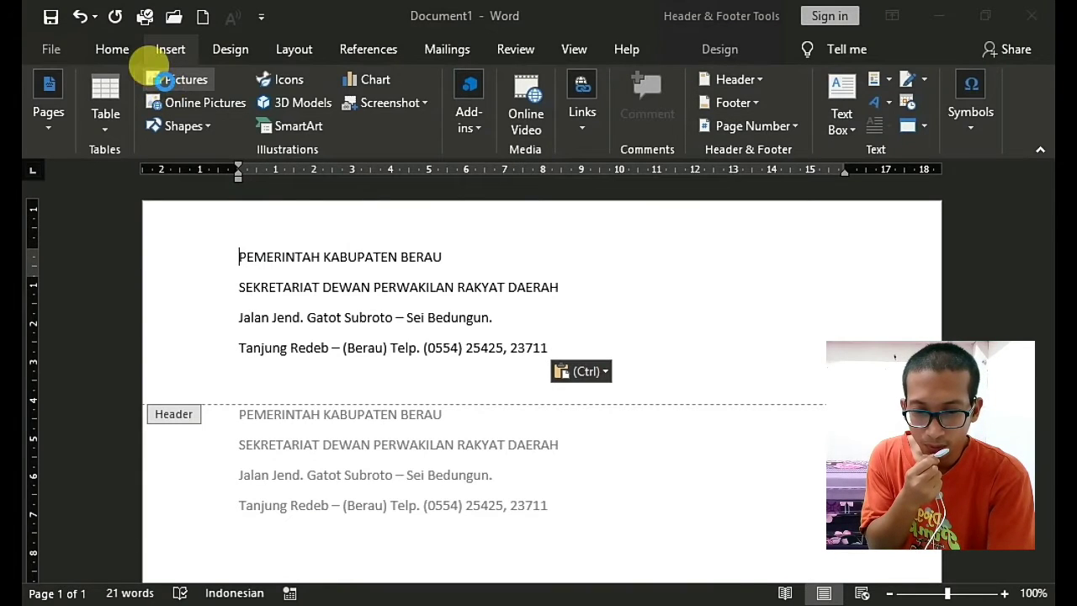
left_click(168, 82)
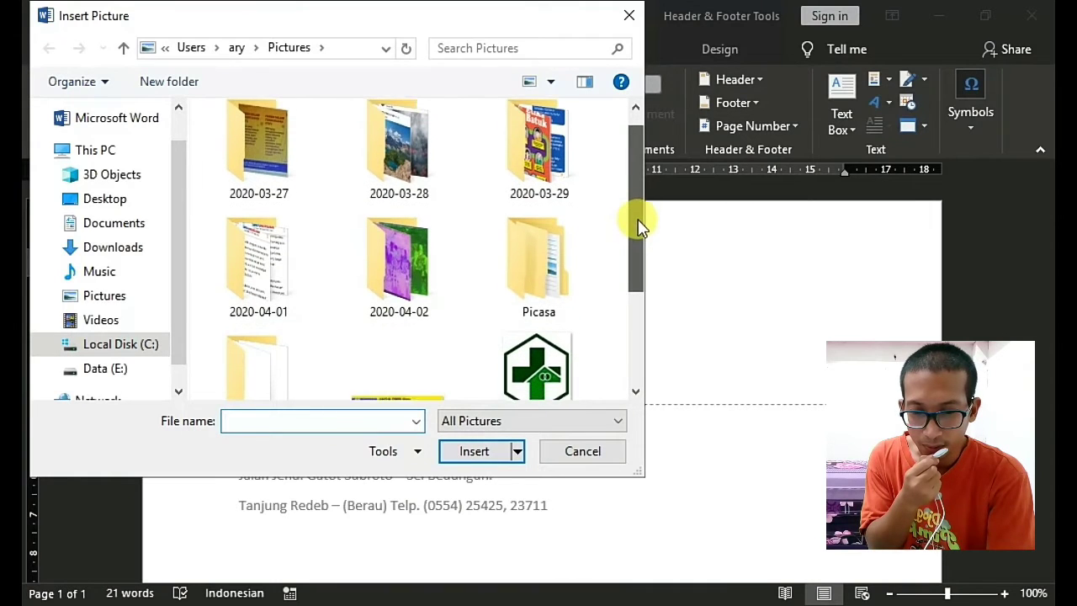
left_click_drag(637, 217, 641, 240)
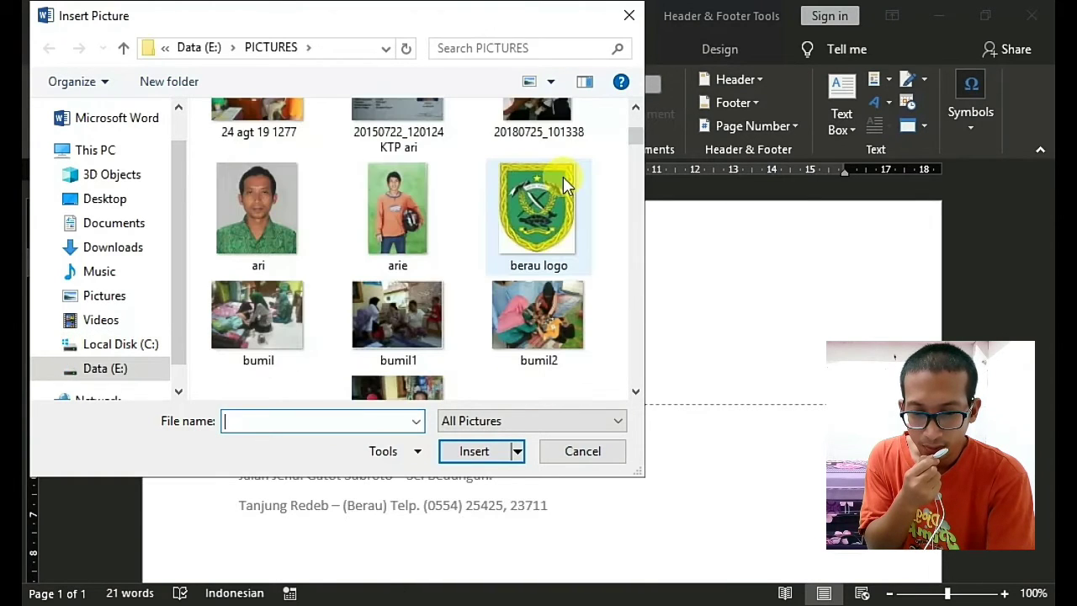
left_click(563, 177)
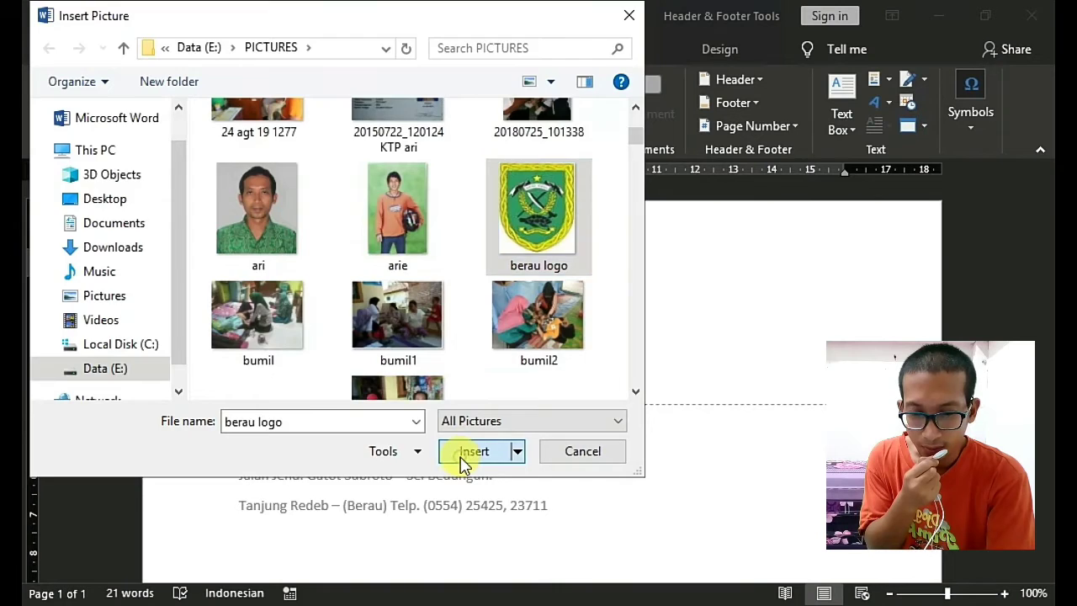
left_click(462, 459)
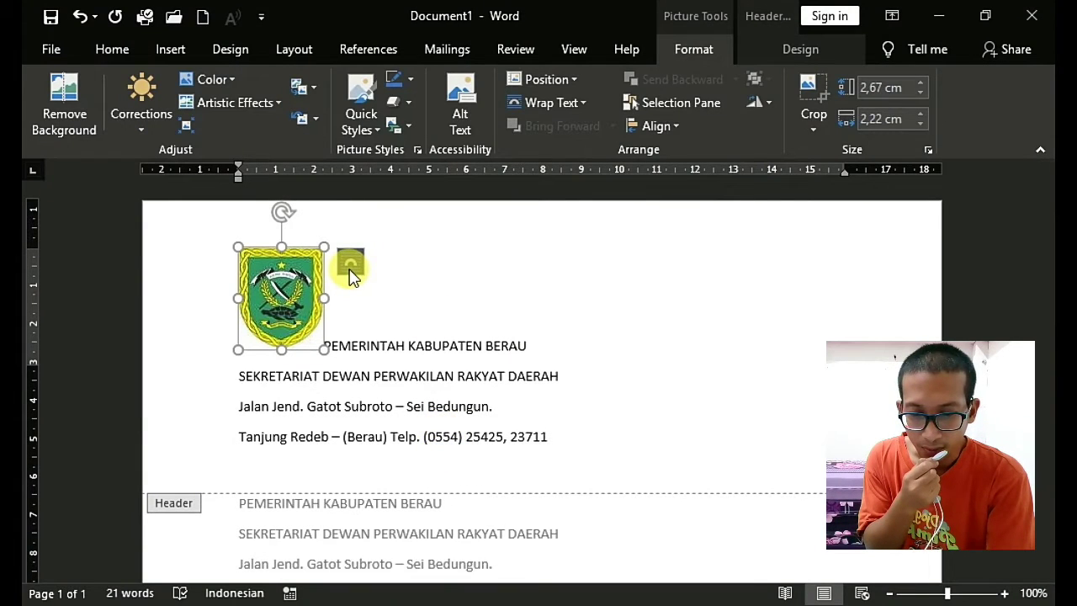
Step: Give the logo Square text wrapping, then select the four header text lines
left_click(352, 277)
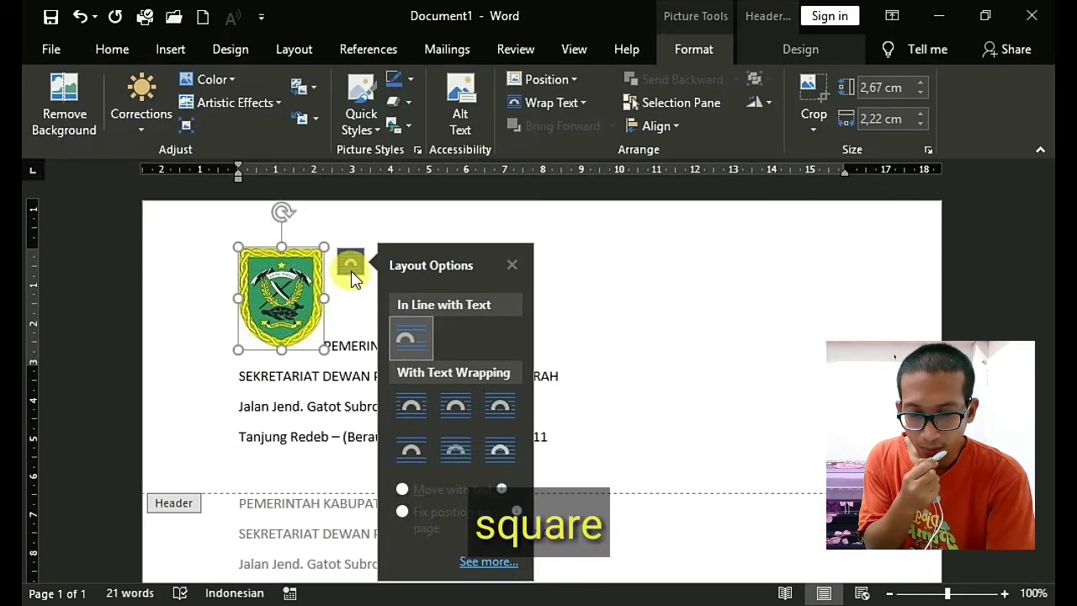
left_click(406, 394)
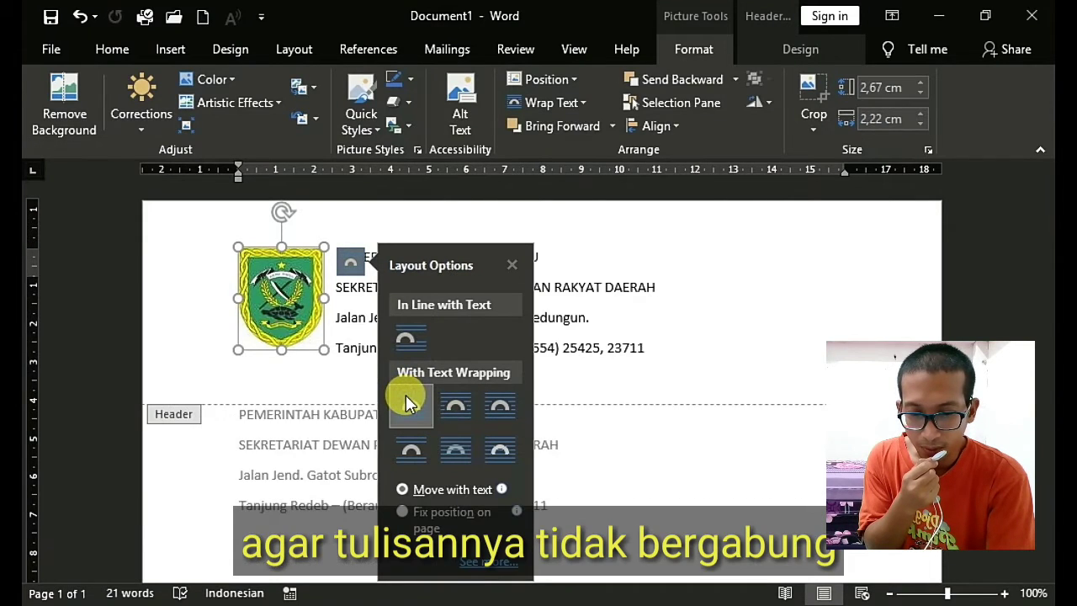
left_click(513, 266)
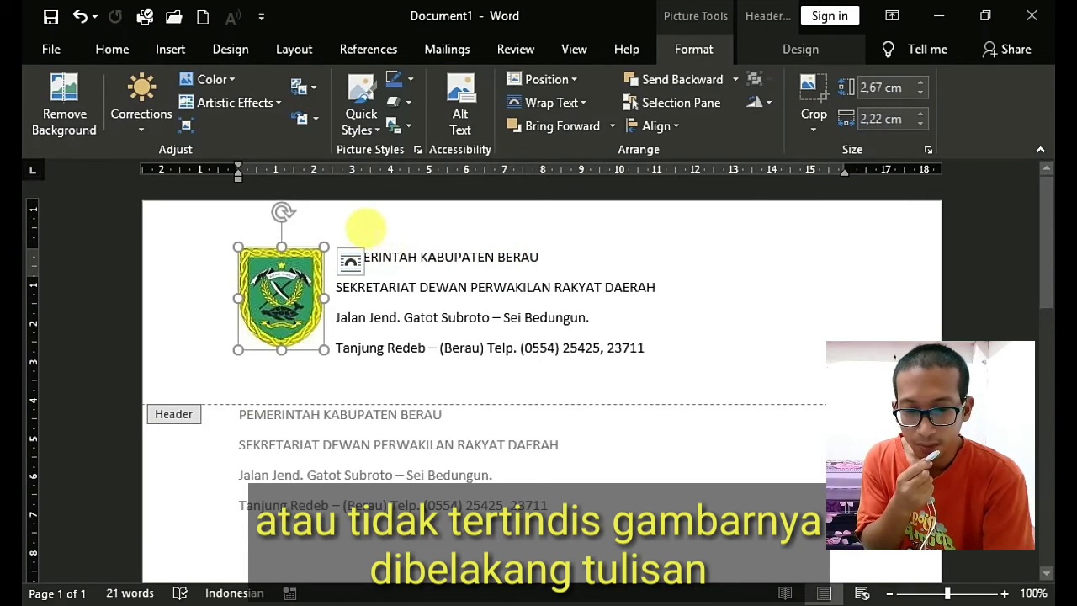
mouse_move(336, 252)
left_mouse_down()
mouse_move(466, 338)
mouse_move(630, 349)
mouse_move(635, 358)
left_mouse_up()
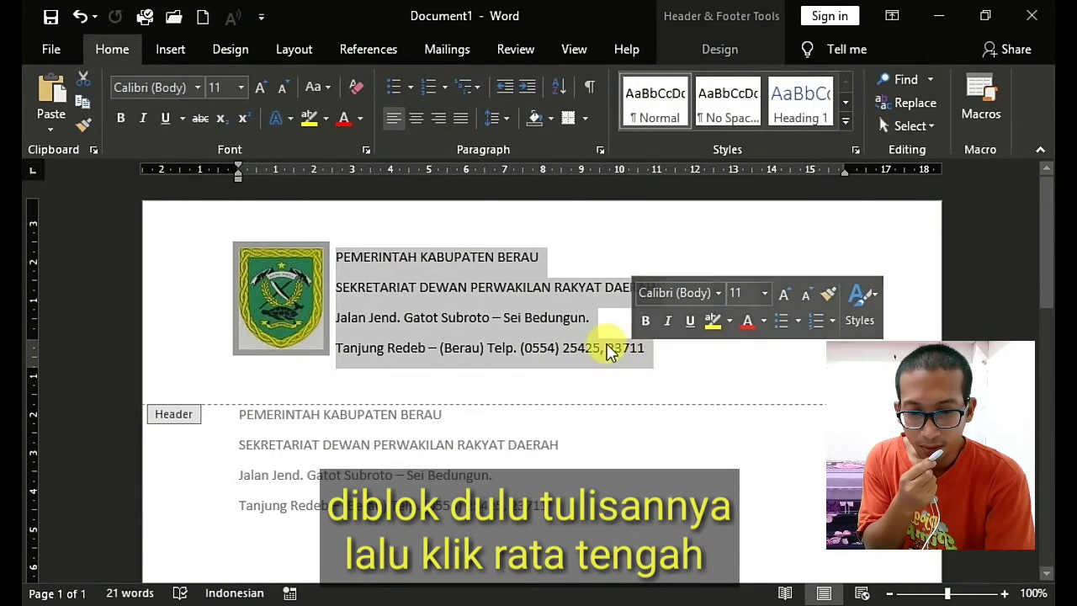
Step: Centre the four header lines and enlarge the first two lines to 14 pt
left_click(414, 119)
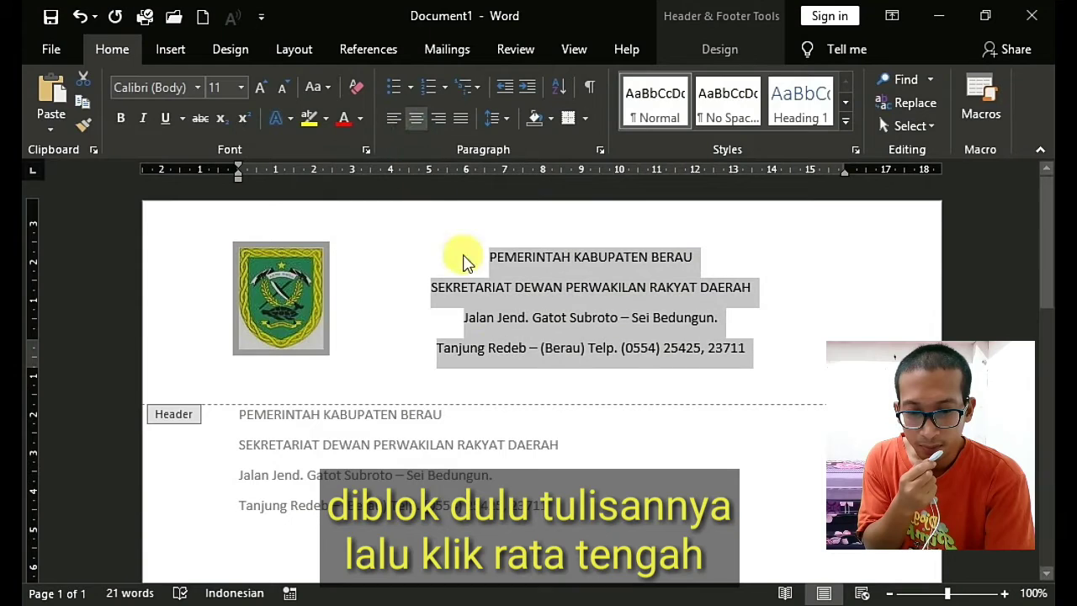
left_click(429, 348)
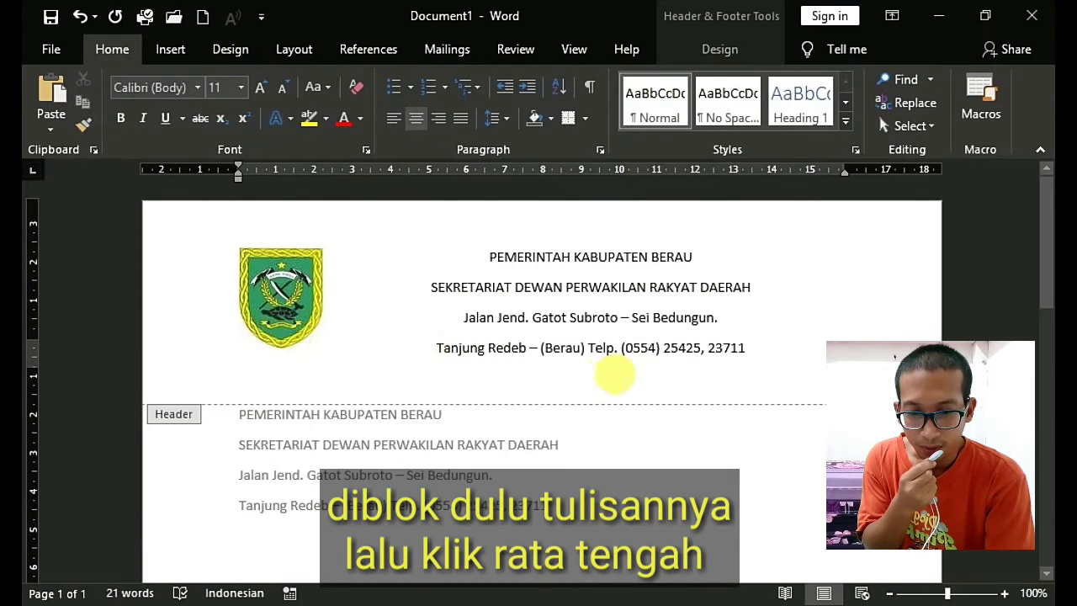
mouse_move(484, 255)
left_mouse_down()
mouse_move(697, 291)
mouse_move(753, 289)
left_mouse_up()
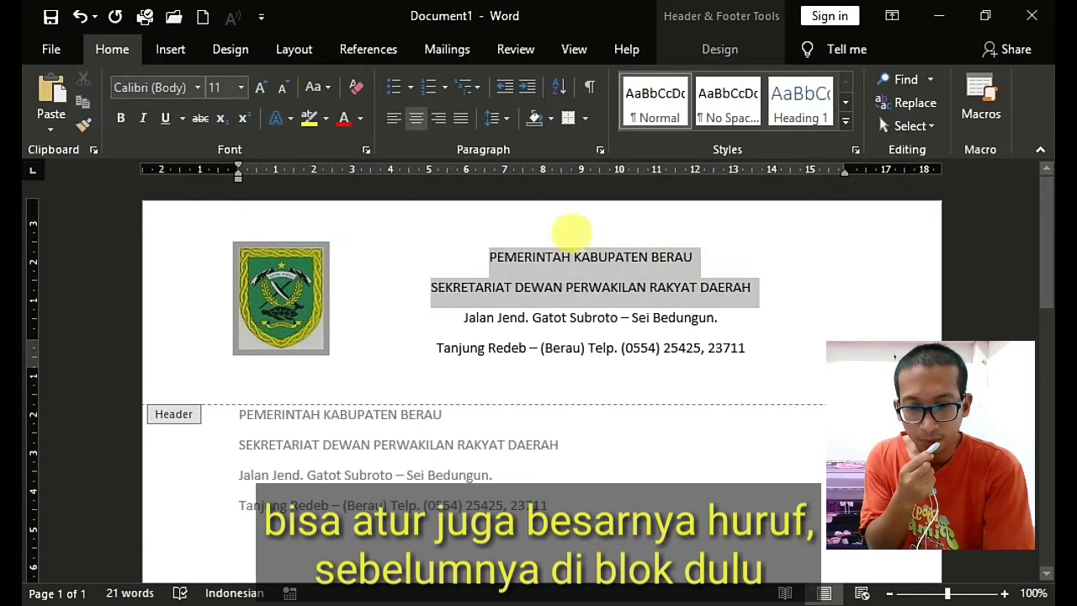
left_click(260, 88)
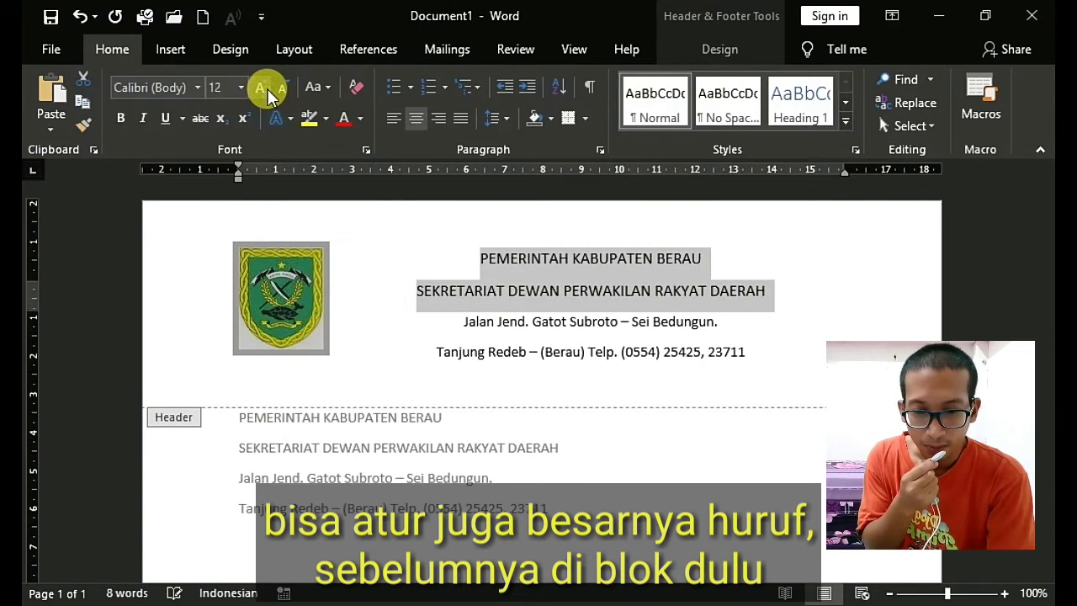
left_click(260, 89)
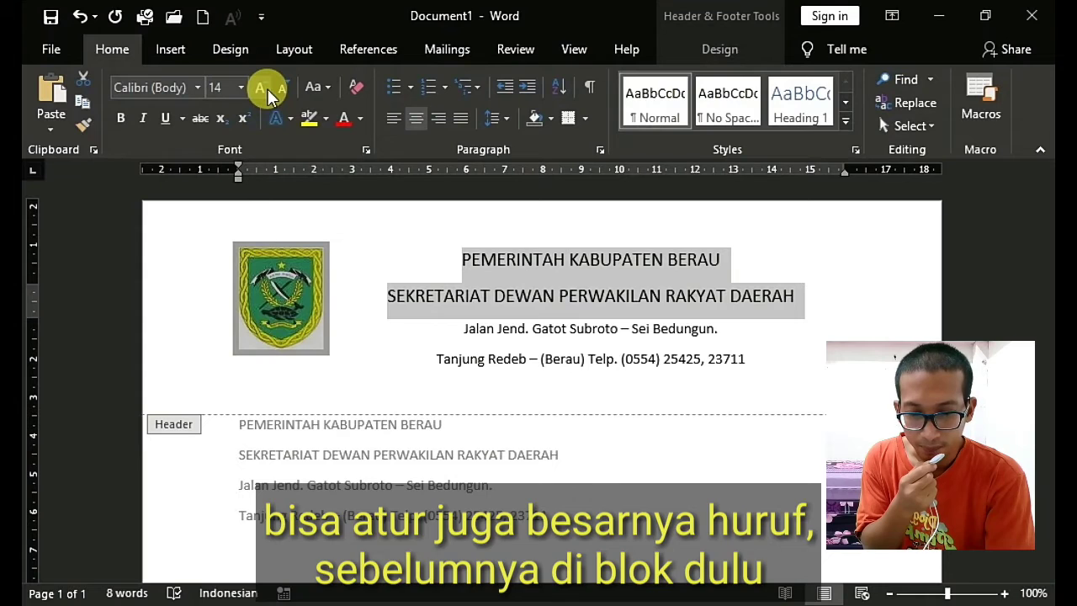
left_click(508, 122)
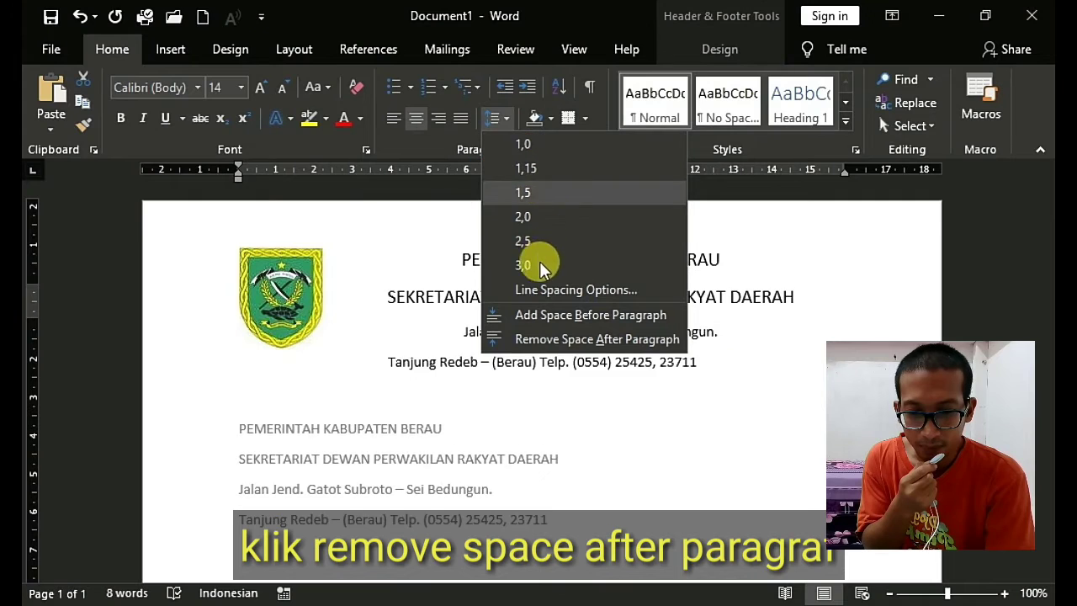
Step: Remove the space after the header paragraphs and delete the empty lines below the address
left_click(561, 339)
left_click(763, 378)
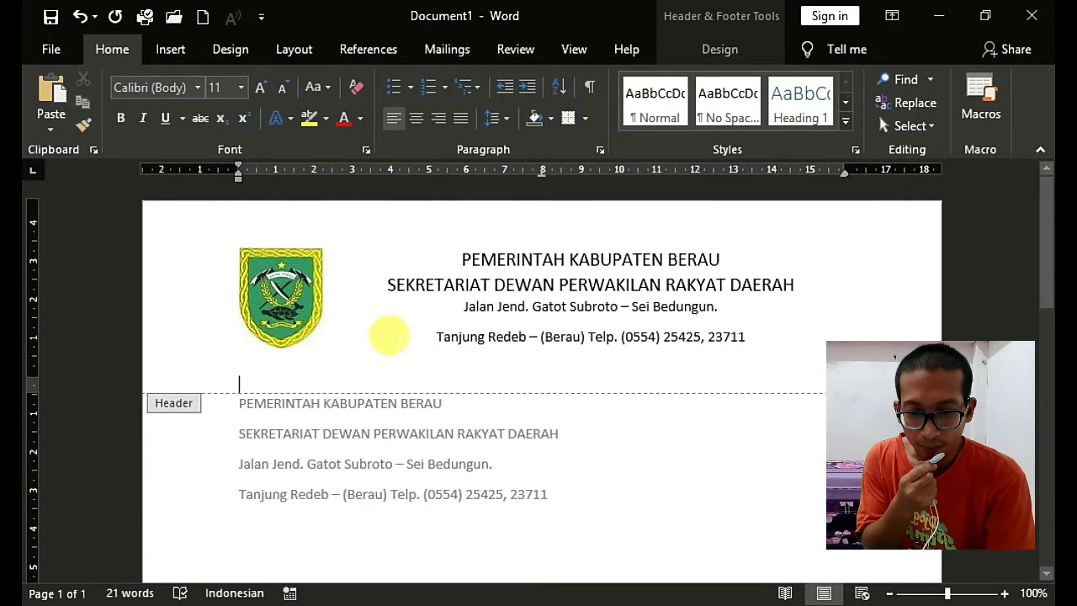
key("BackSpace")
key("BackSpace")
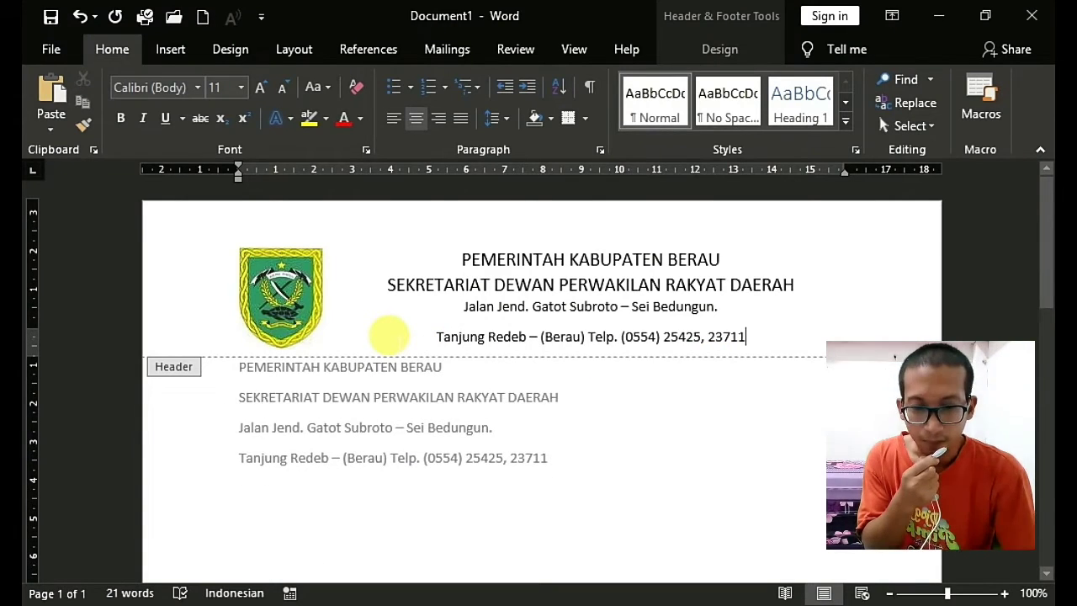
key("Return")
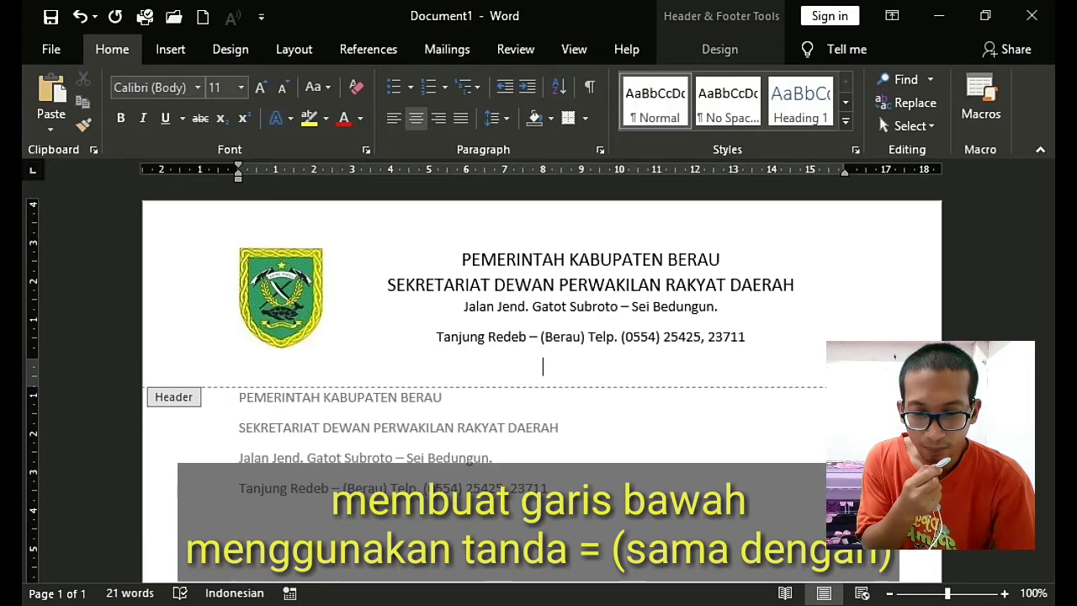
type("========================")
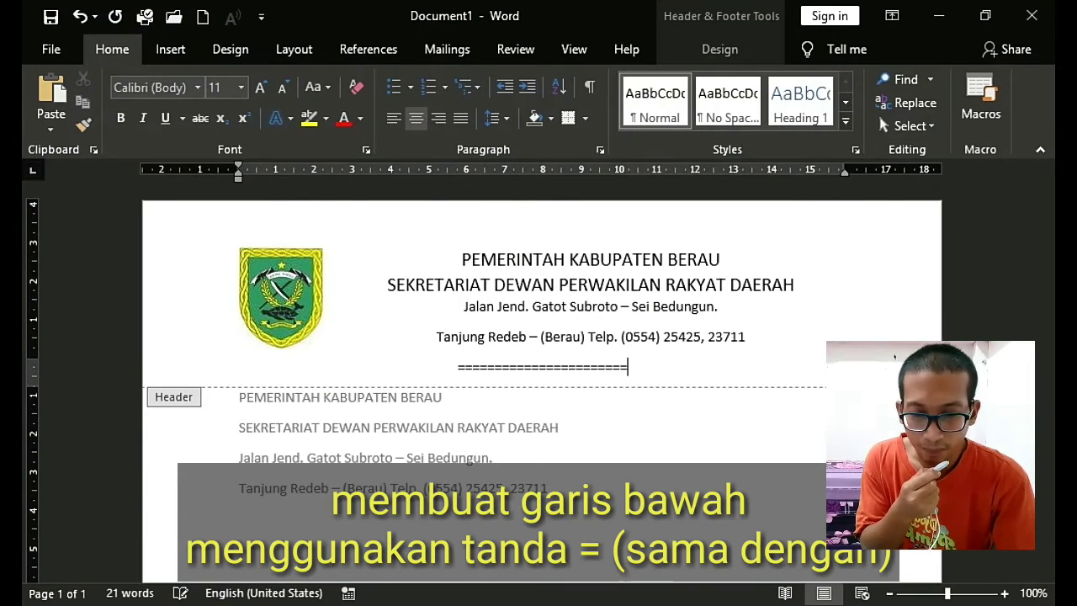
type("========")
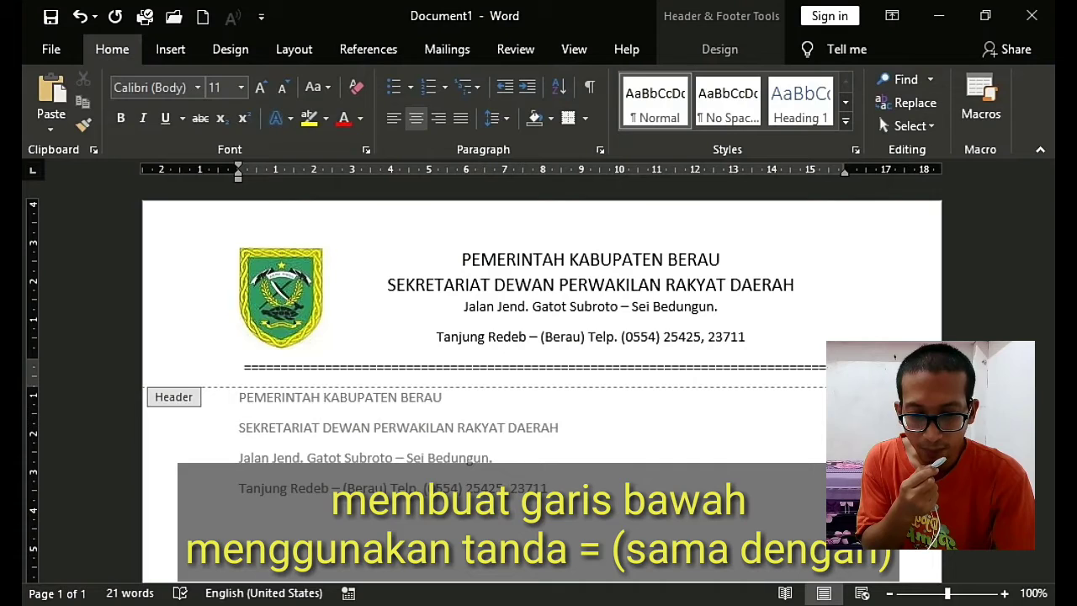
type("==")
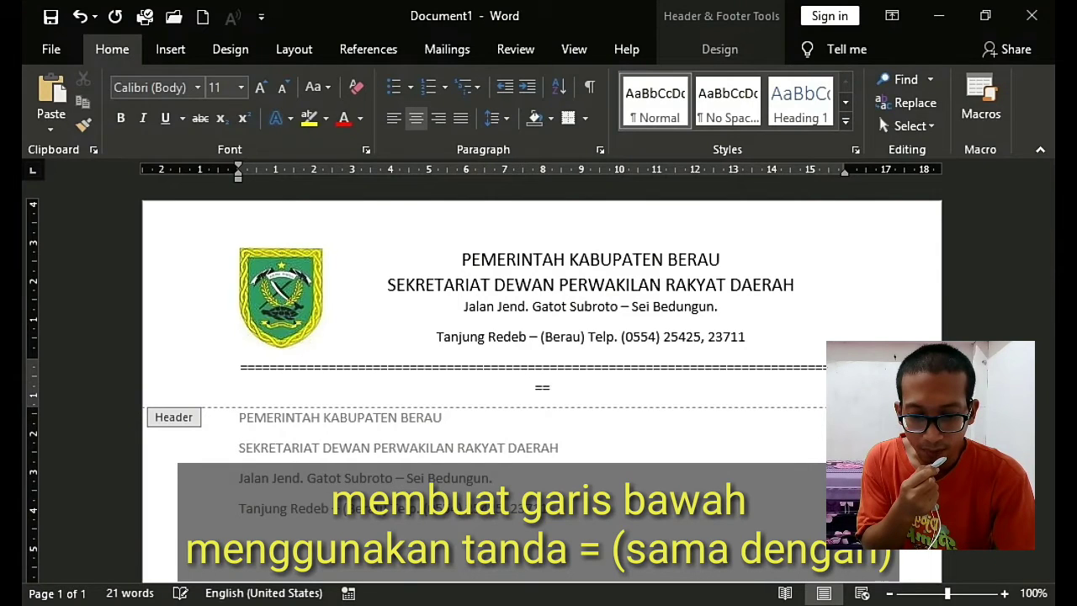
key("BackSpace")
key("BackSpace")
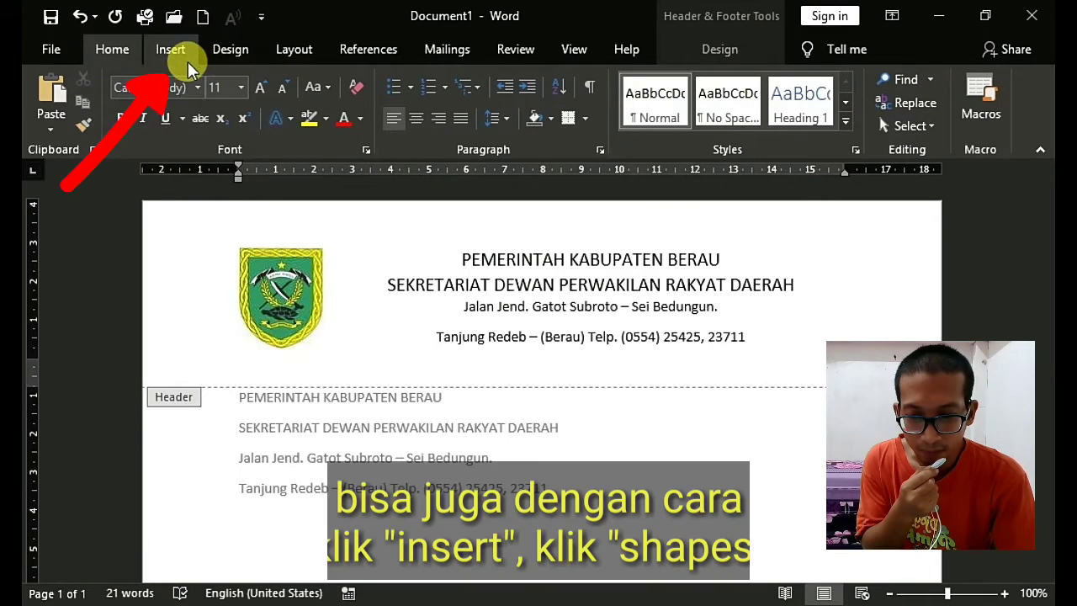
left_click(187, 61)
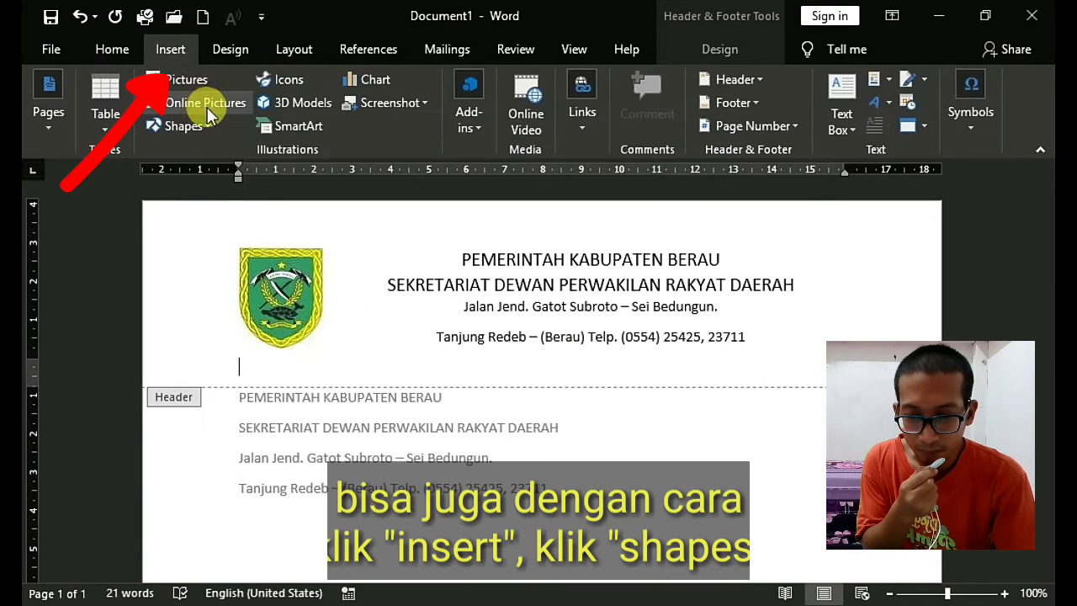
Step: Draw a straight line under the address lines, style it black and set its weight to 1½ pt
left_click(209, 128)
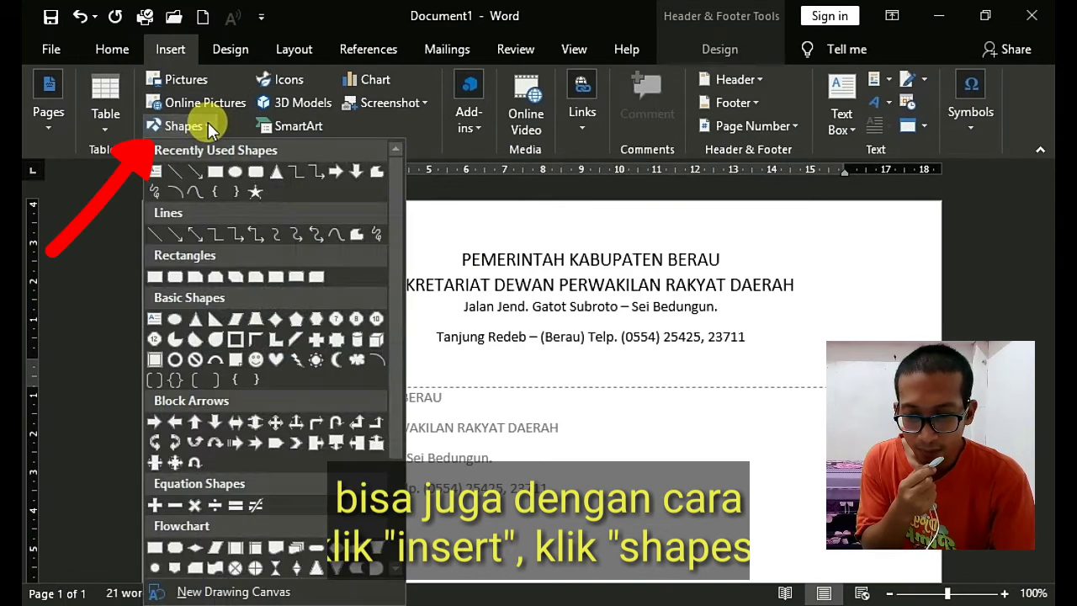
left_click(183, 178)
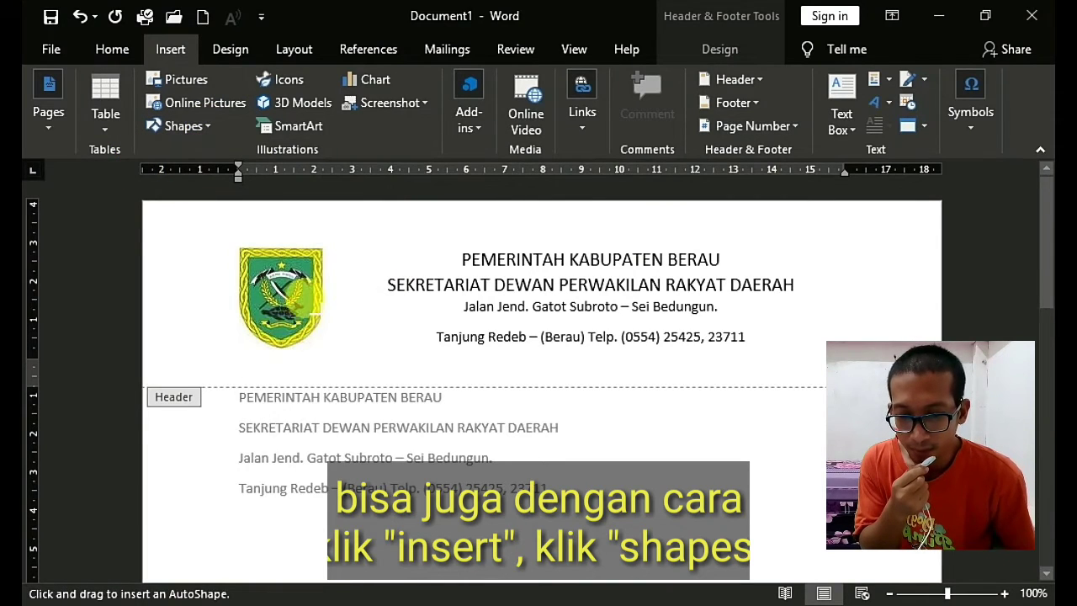
left_click_drag(239, 367, 879, 368)
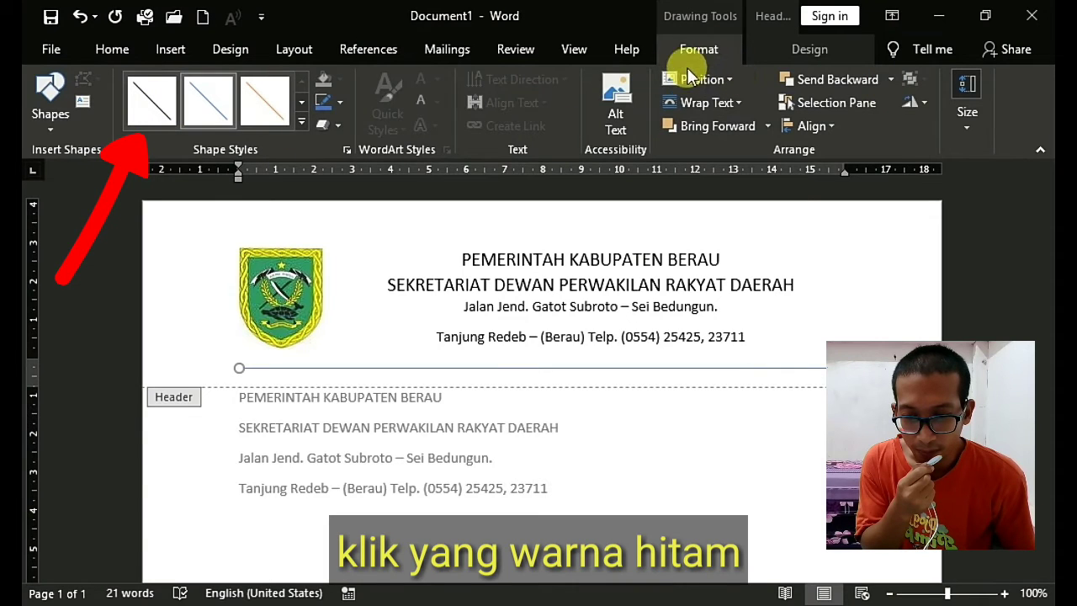
left_click(147, 101)
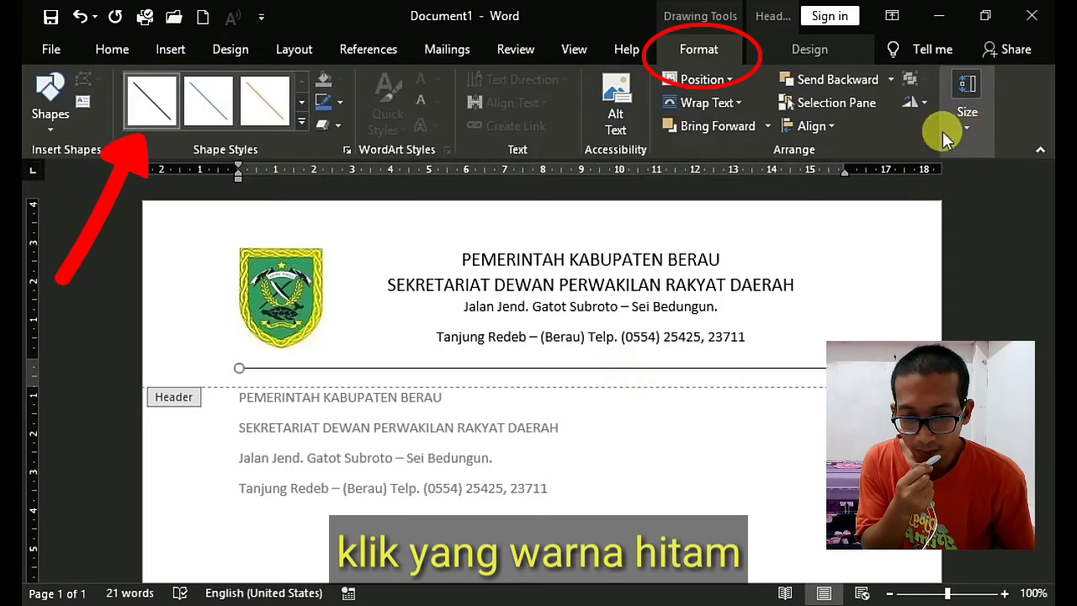
left_click(340, 101)
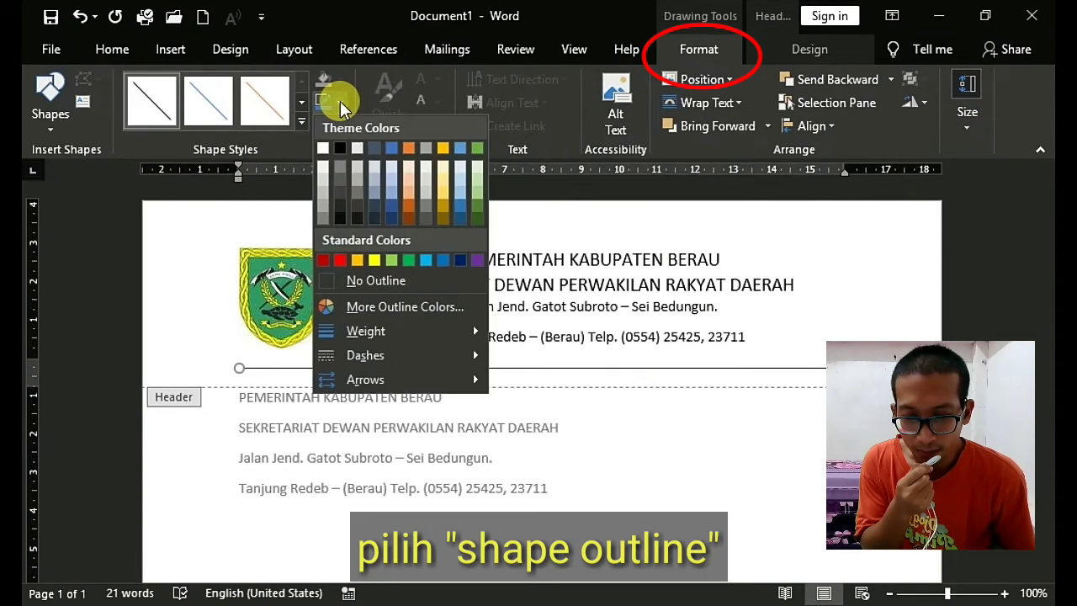
mouse_move(366, 331)
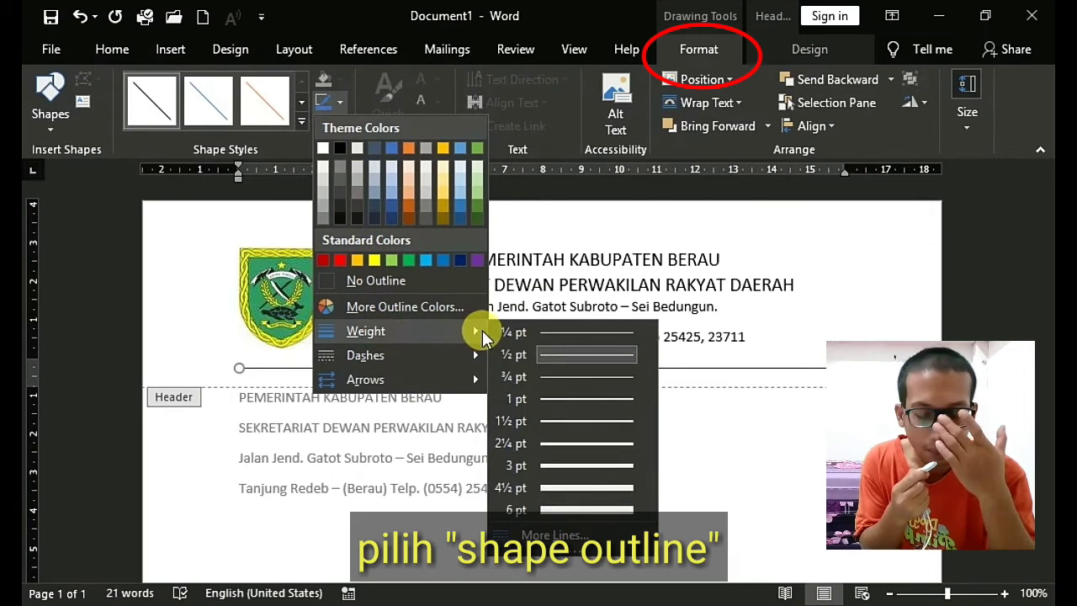
left_click(559, 421)
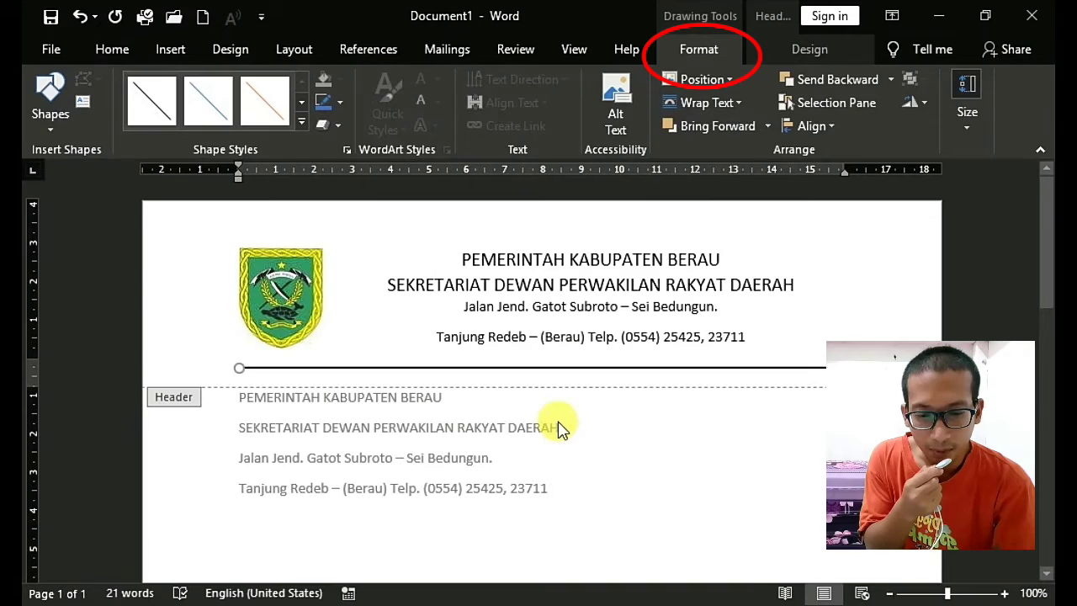
Step: Level the rule at 0 cm height, trim its width to 16,5 cm, and select the header content
left_click(968, 126)
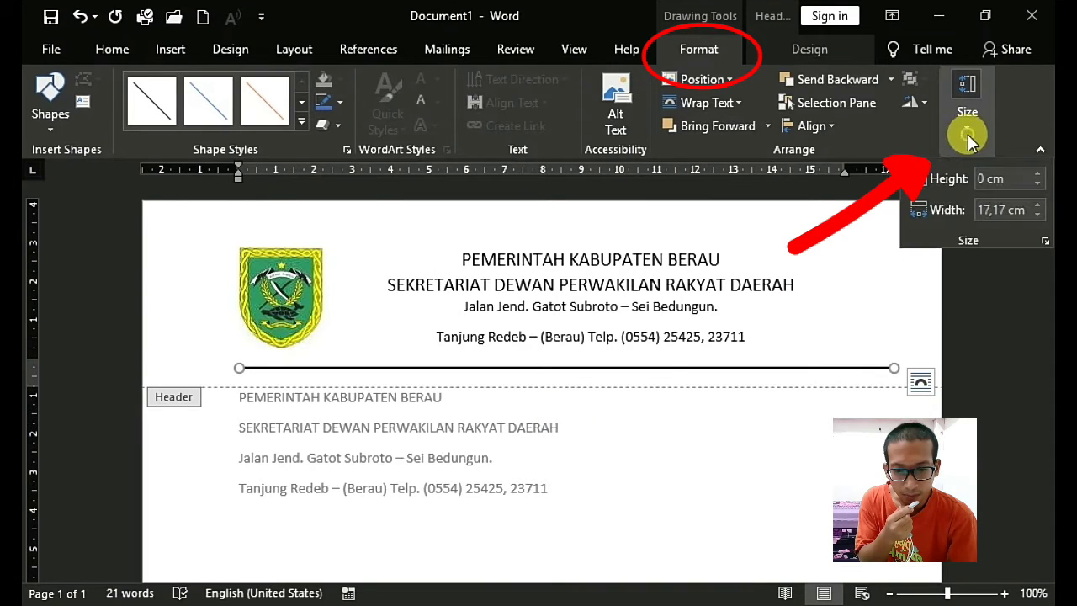
left_click(1039, 175)
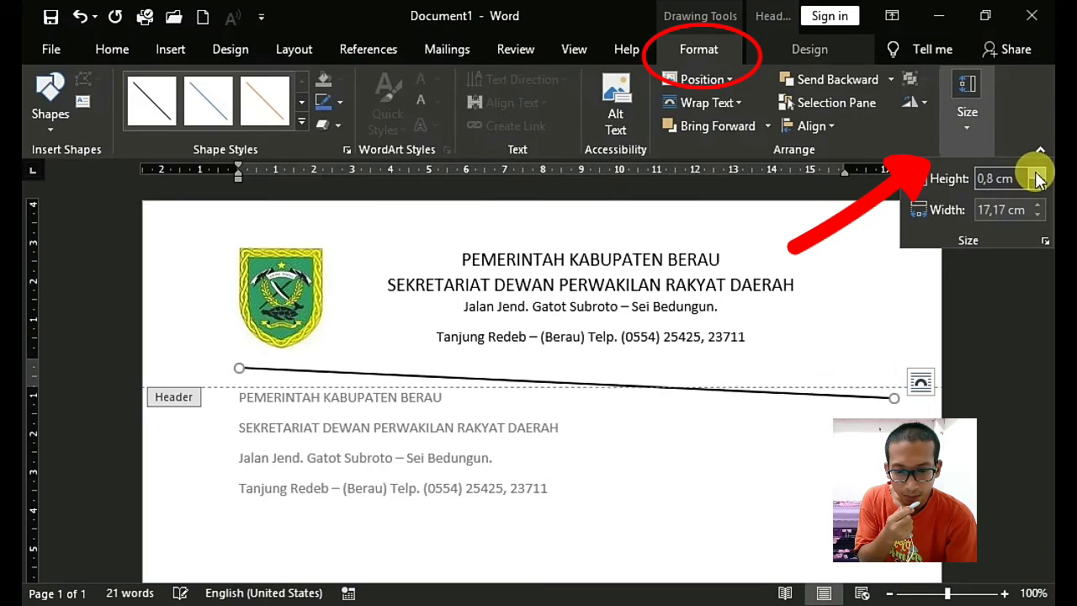
left_click(1037, 184)
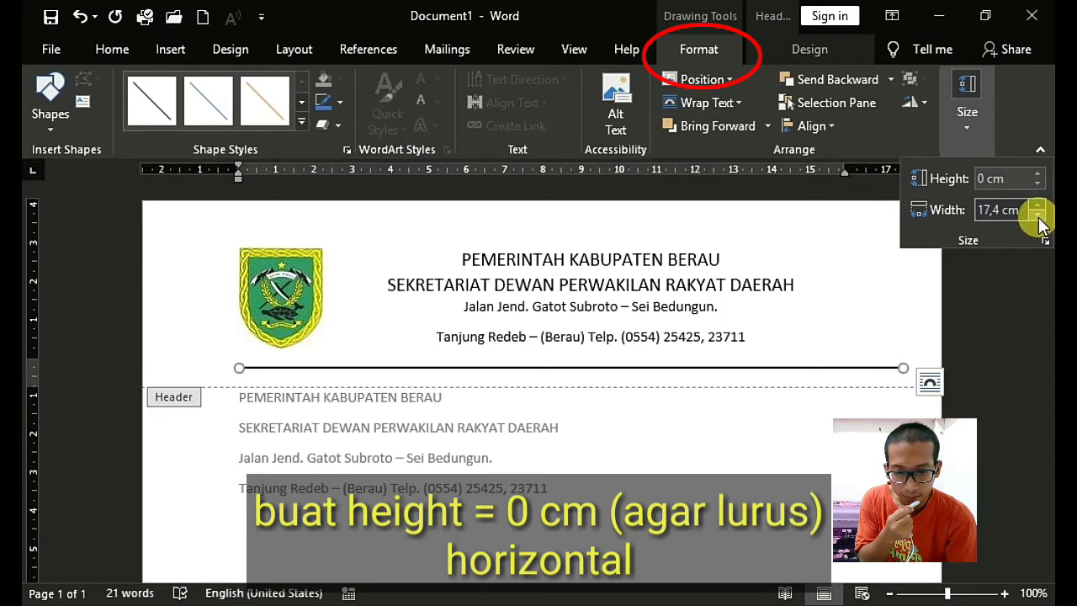
left_click(1039, 216)
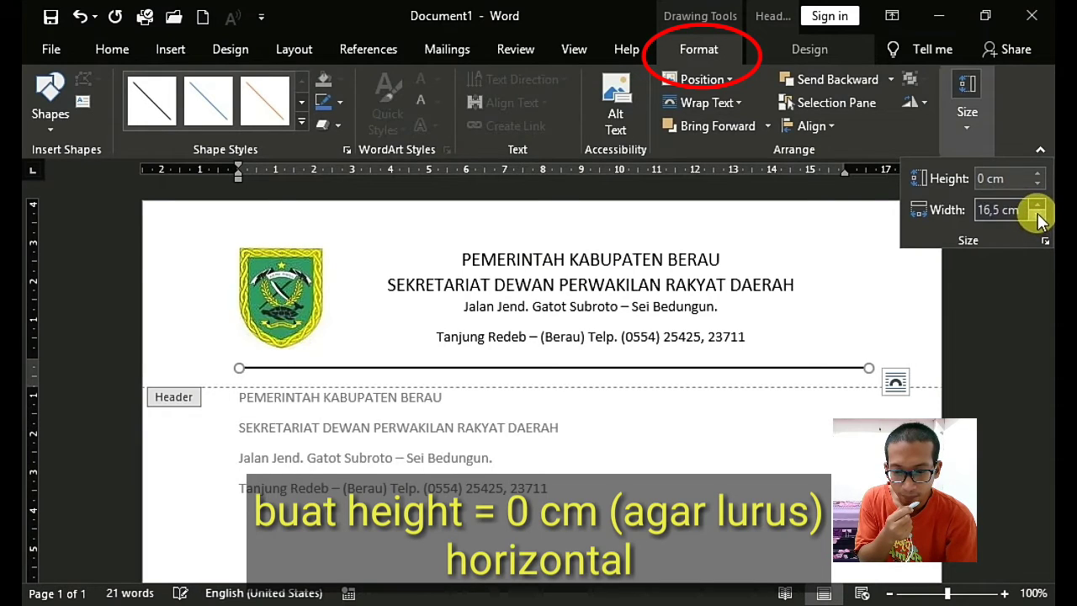
left_click(1039, 216)
left_click(737, 428)
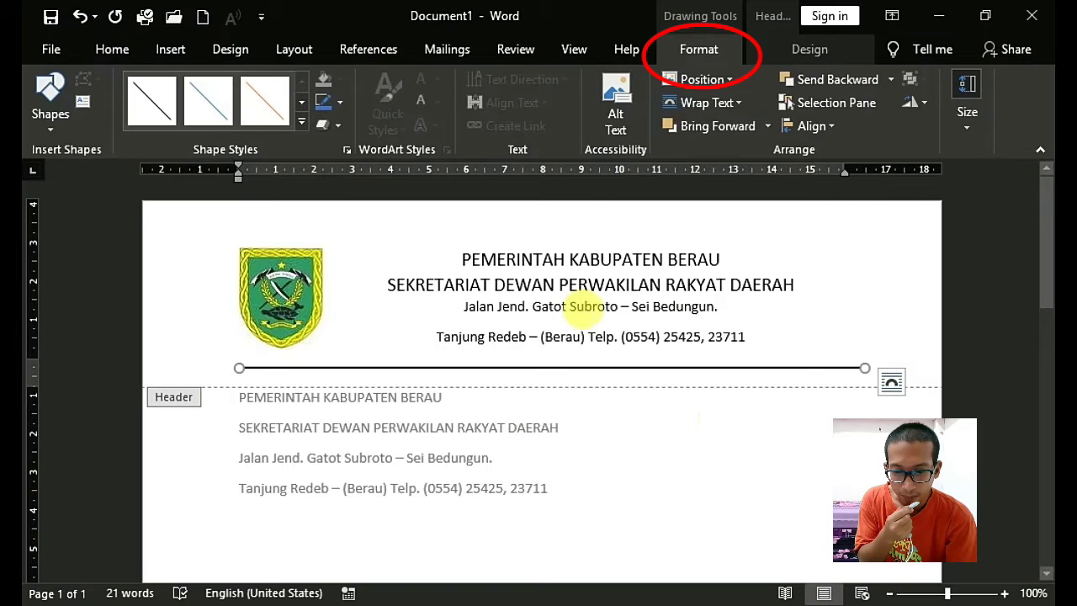
left_click_drag(459, 257, 767, 352)
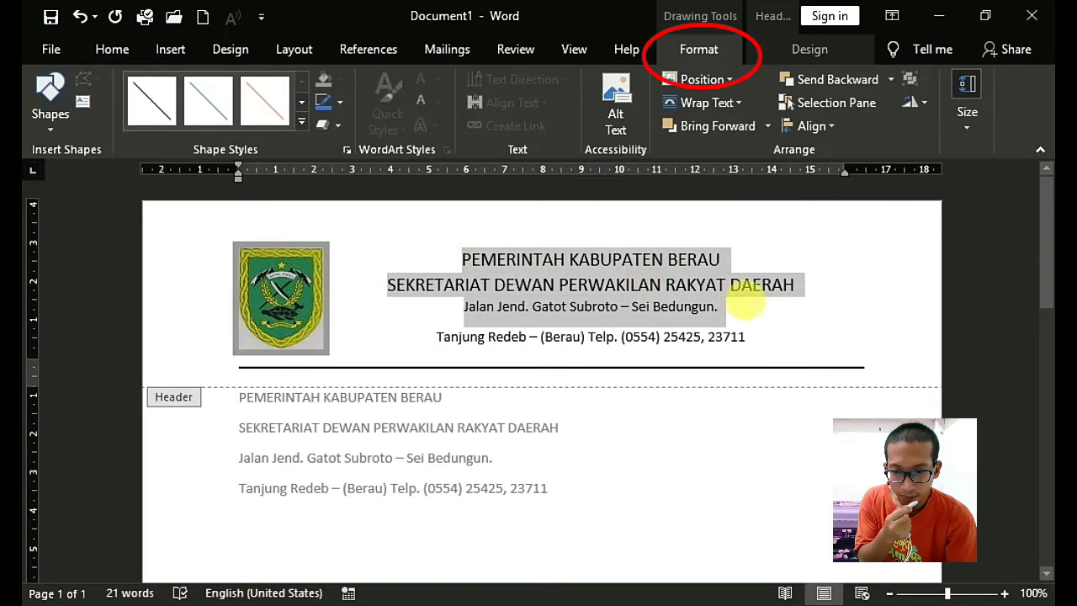
Step: Save the selected header to the Header Gallery as 'PEMERINTAH DPRD', then delete it from the header
left_click(108, 51)
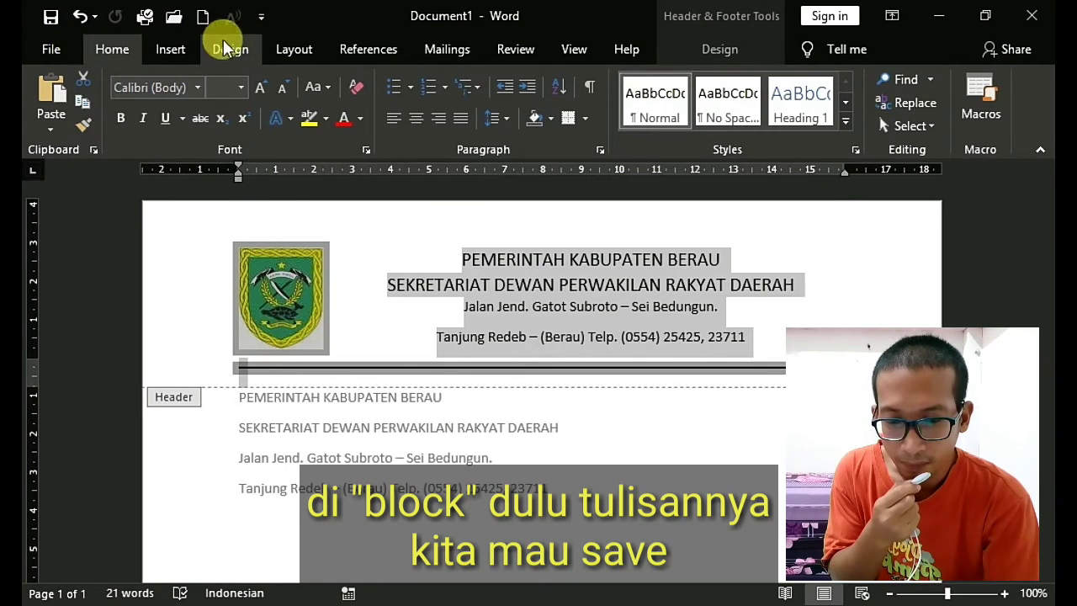
left_click(225, 64)
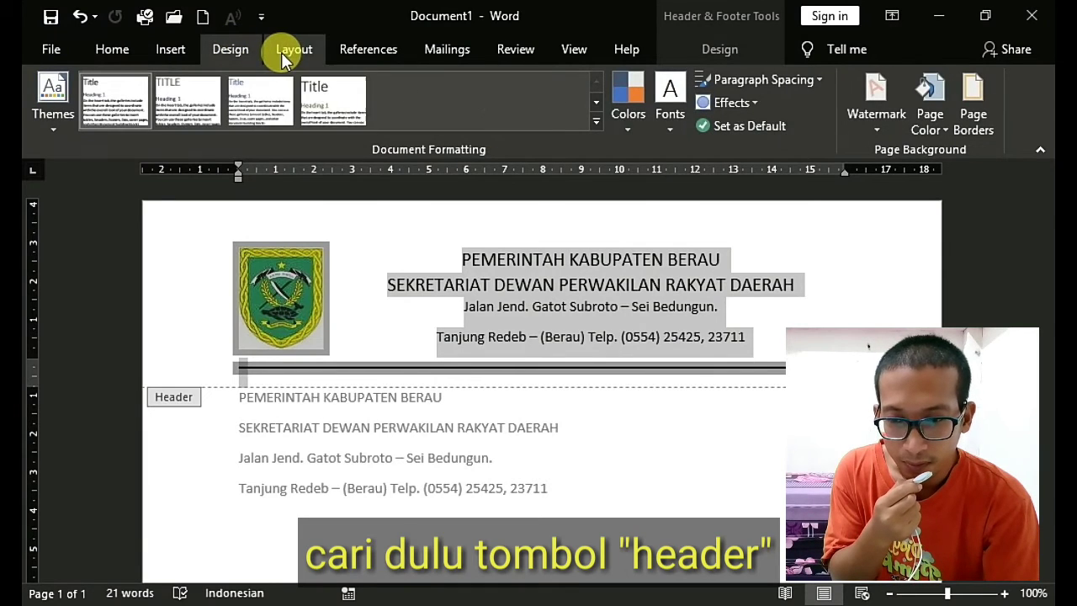
left_click(170, 49)
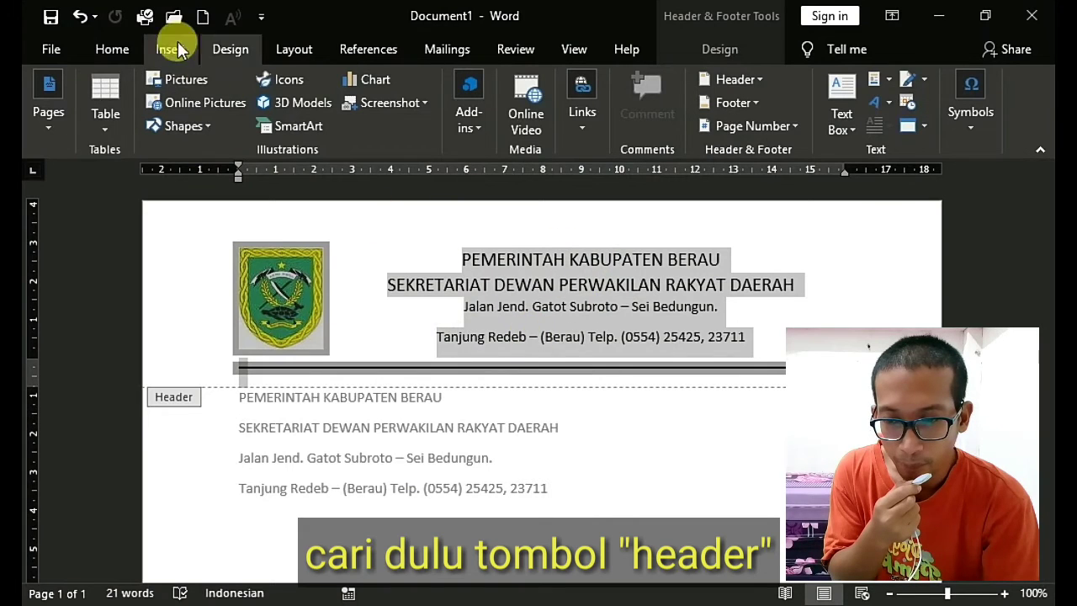
left_click(761, 77)
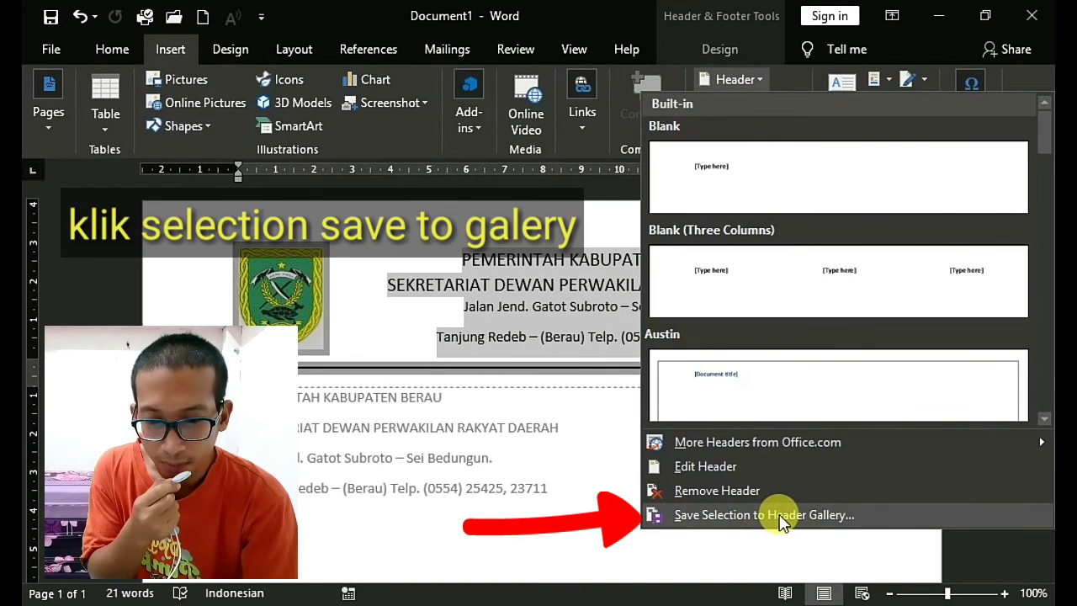
left_click(781, 517)
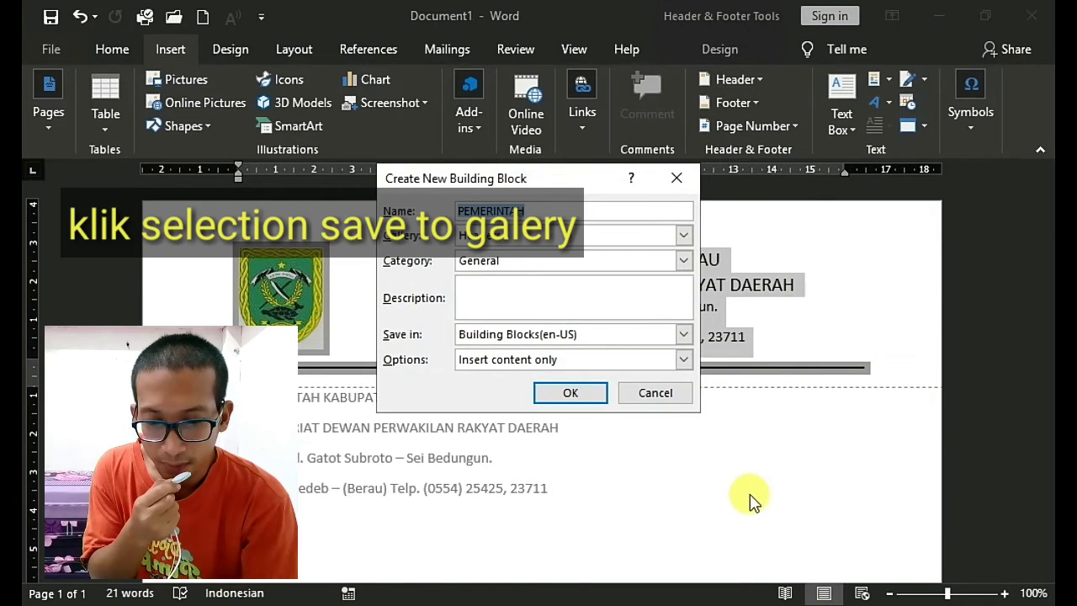
left_click(547, 209)
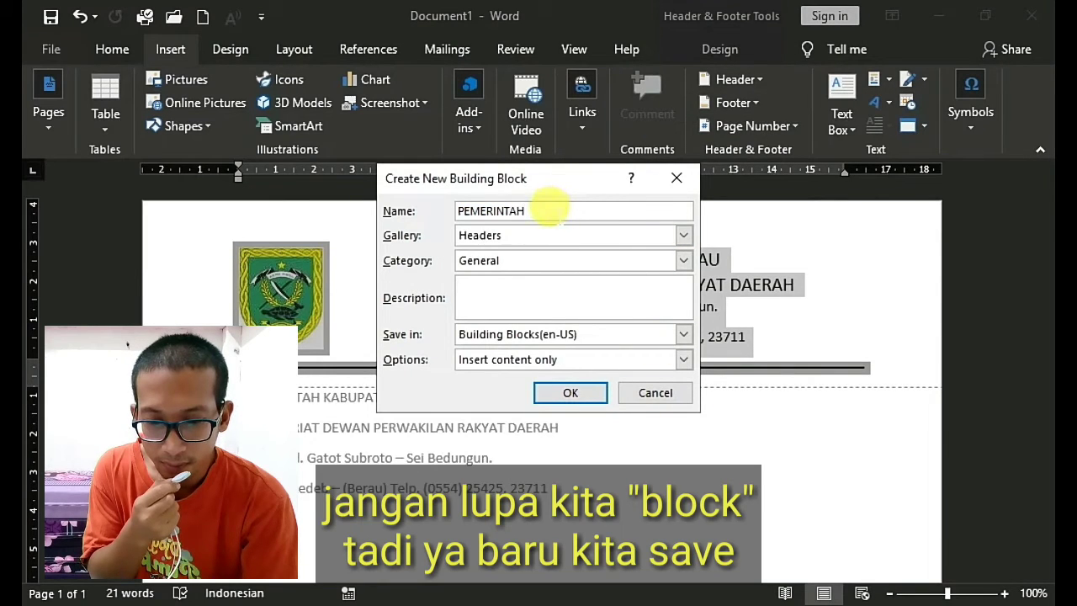
type("DPRD")
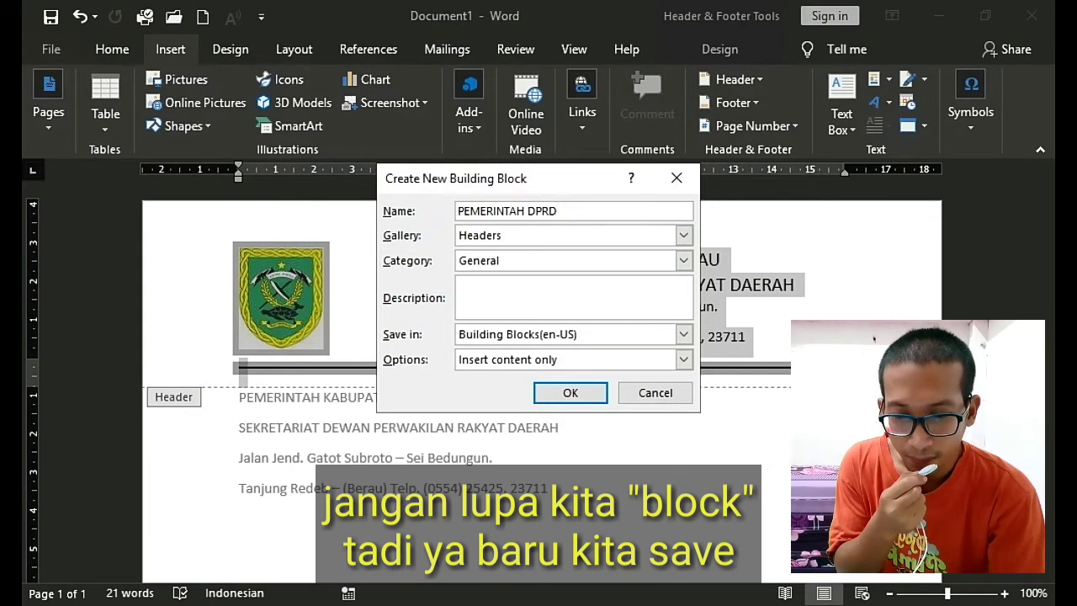
left_click(569, 394)
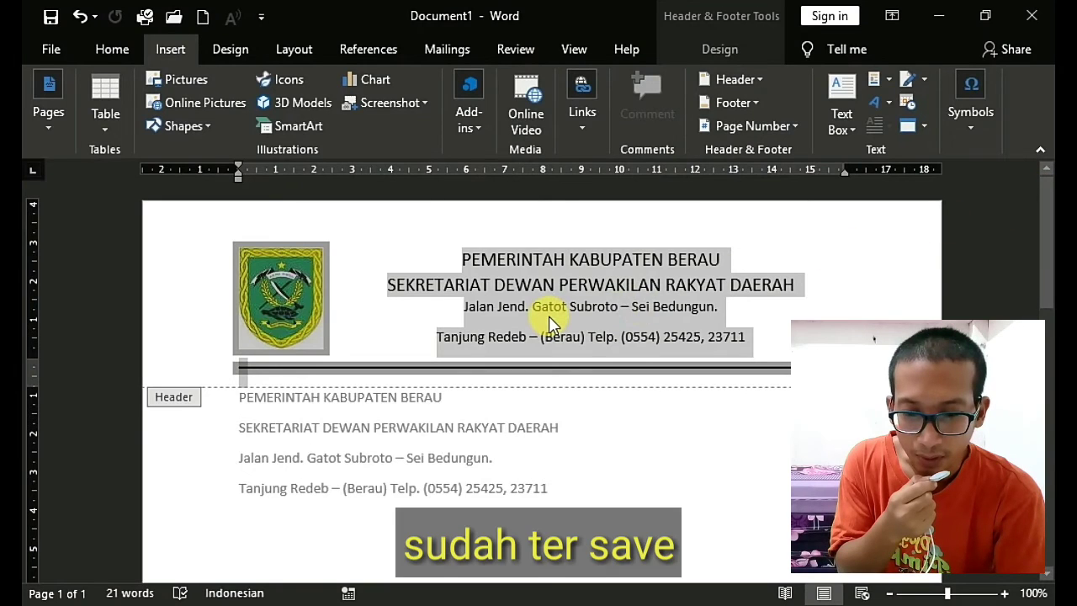
key("Delete")
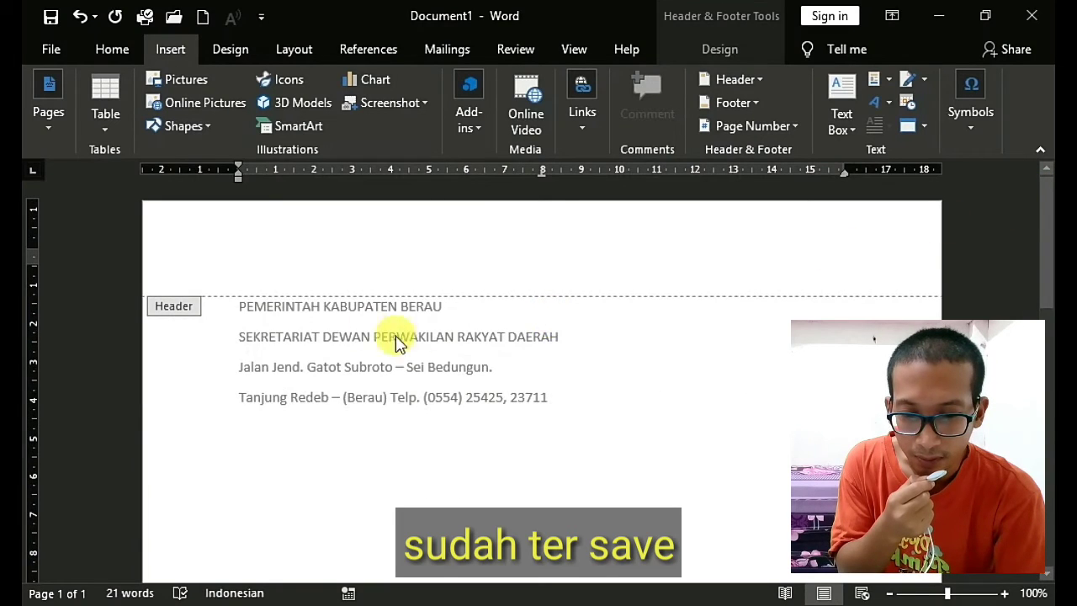
Step: Delete the four body text lines and reopen the now-empty header for editing
double_click(238, 313)
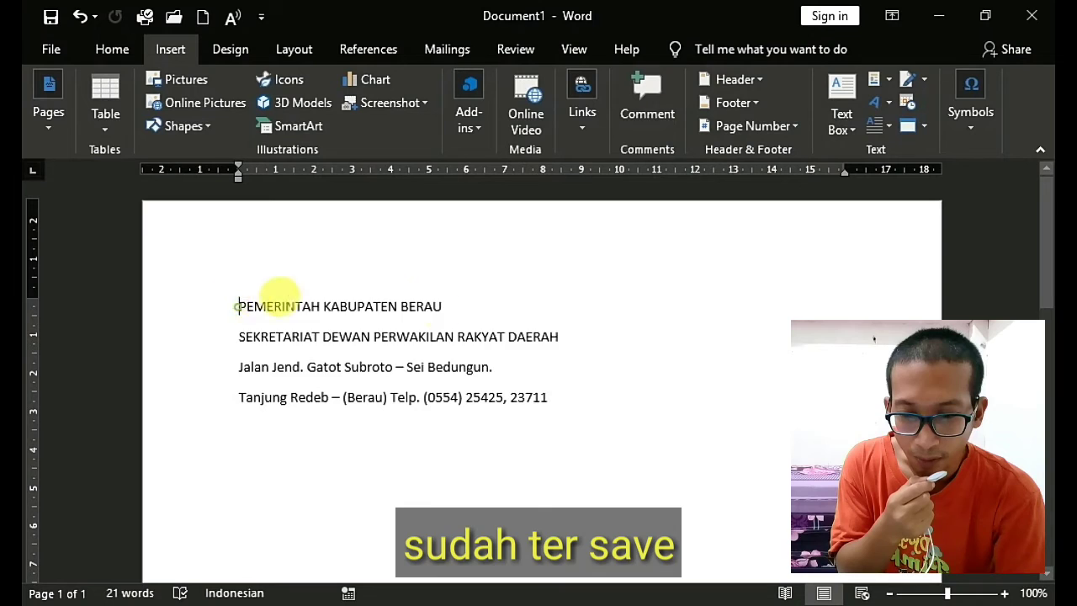
left_click_drag(239, 306, 524, 414)
key("Delete")
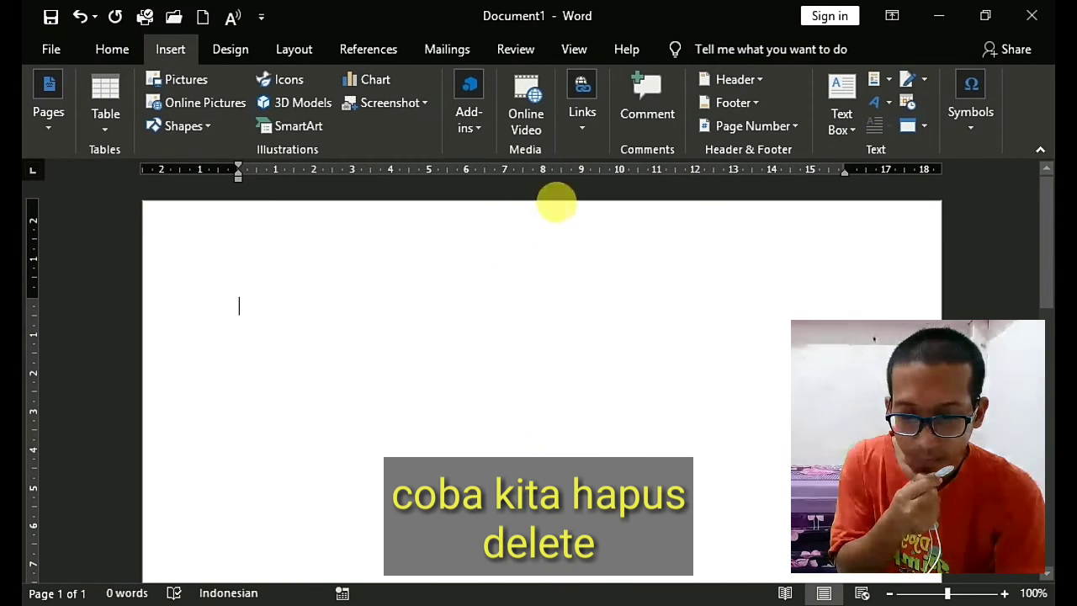
double_click(549, 217)
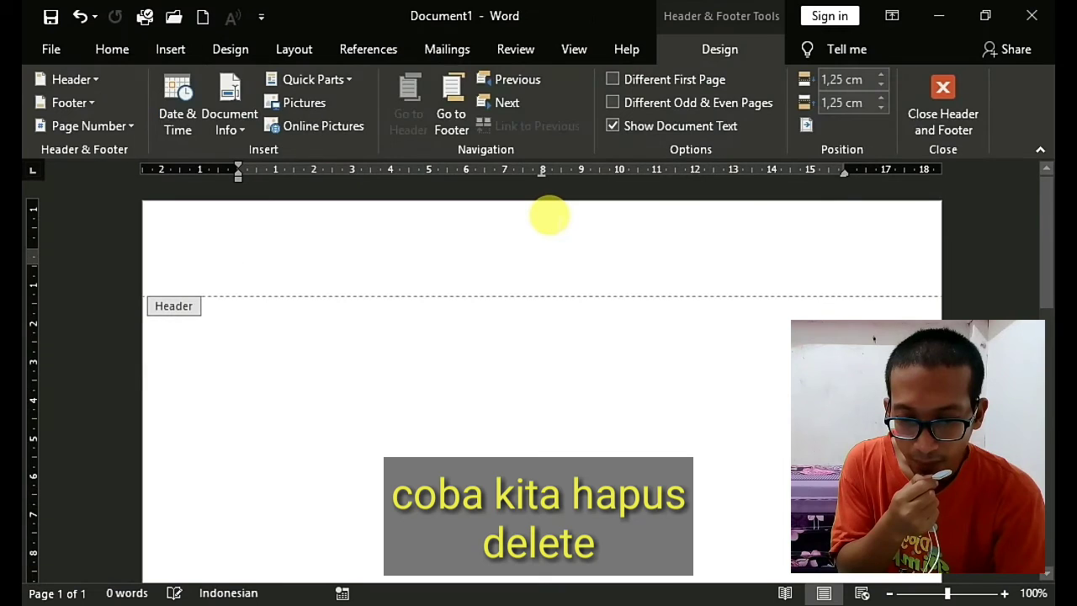
Step: Insert the PEMERINTAH DPRD header from the gallery, remove the extra blank line, and close the header
left_click(95, 81)
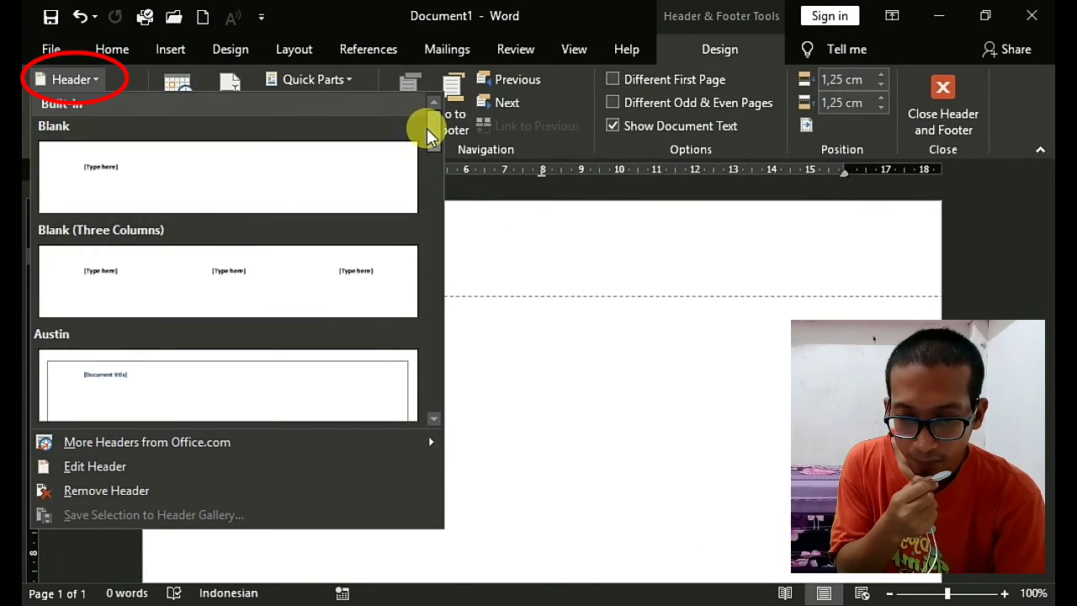
left_click_drag(430, 137, 433, 269)
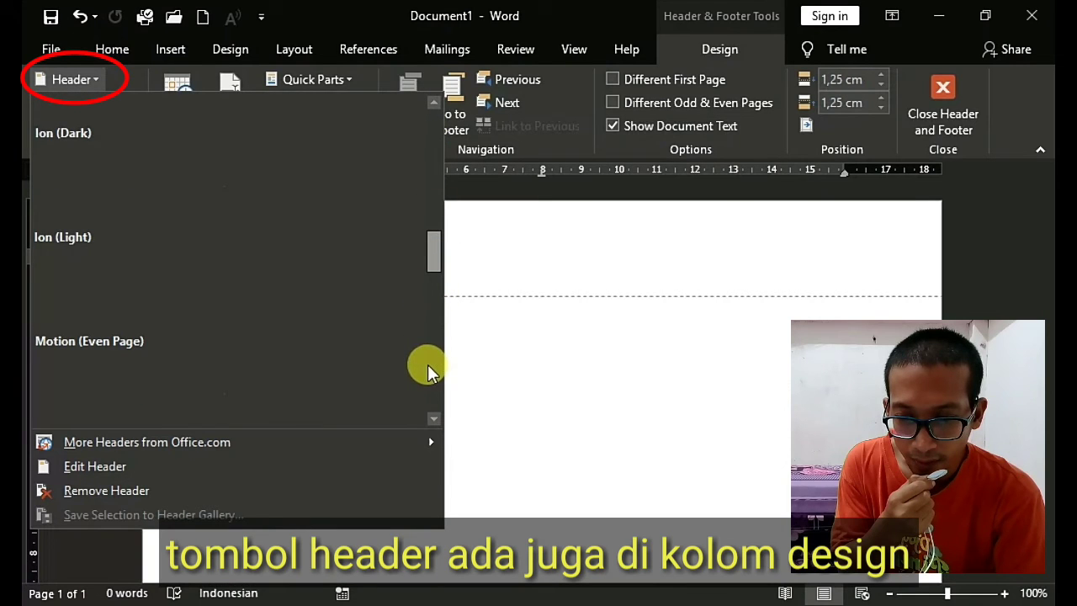
left_click(432, 396)
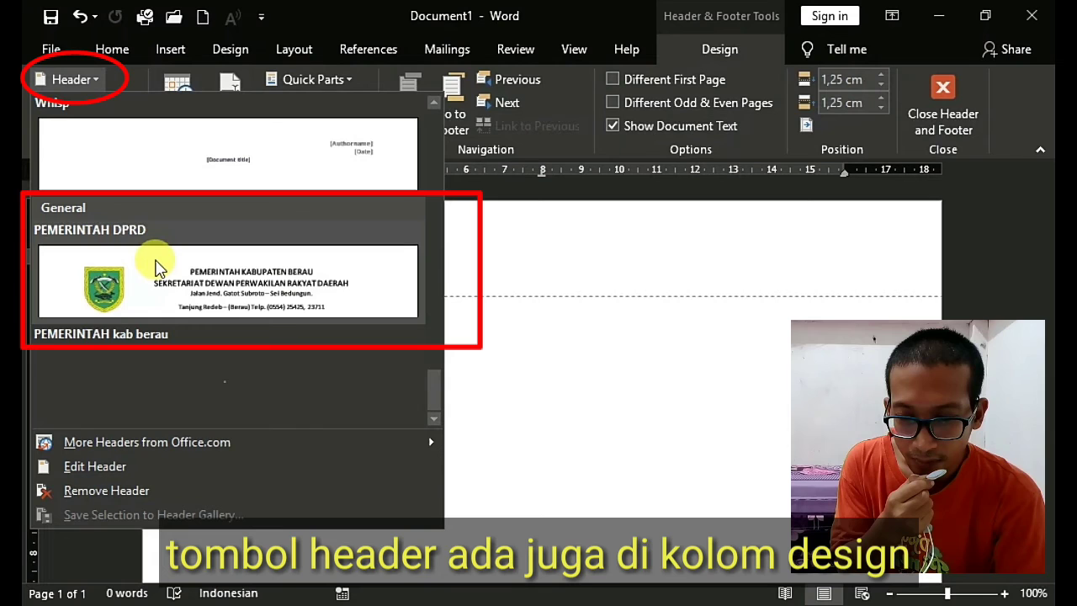
left_click(157, 265)
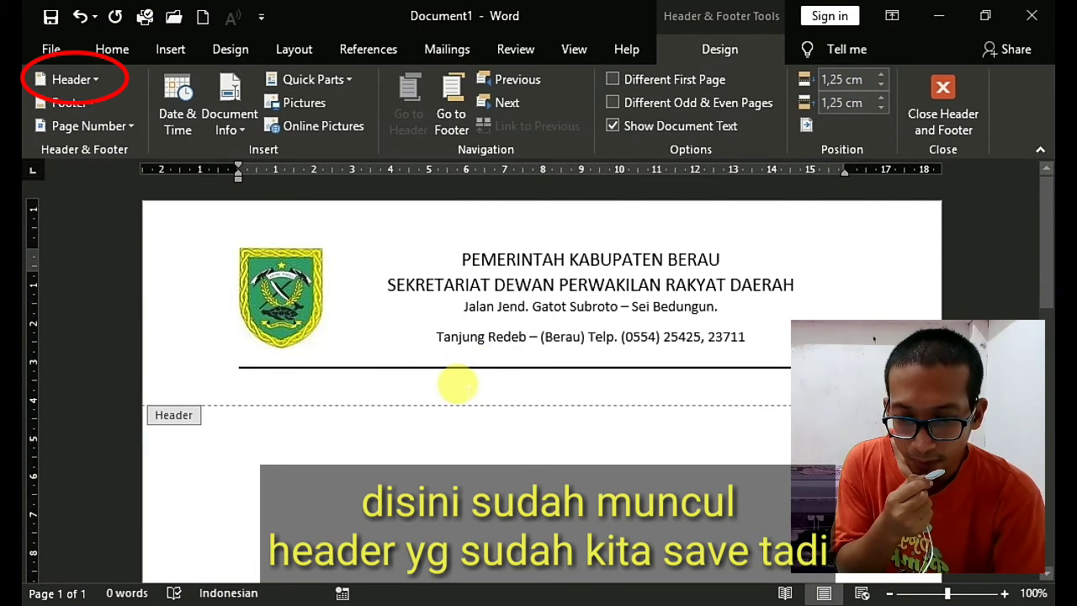
key("BackSpace")
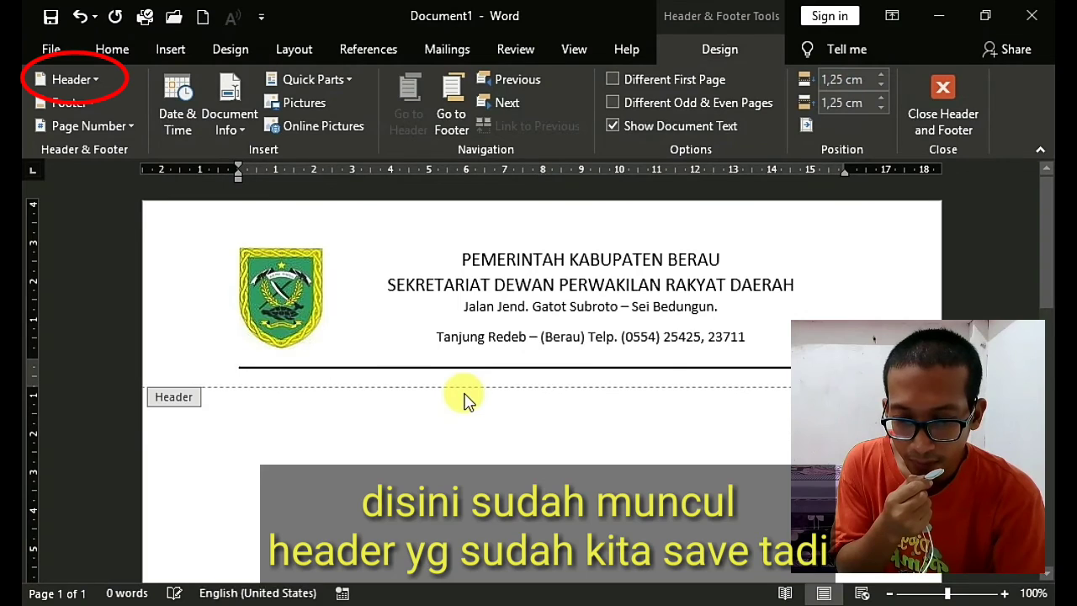
scroll(1048, 243, "down", 3)
scroll(1043, 277, "up", 3)
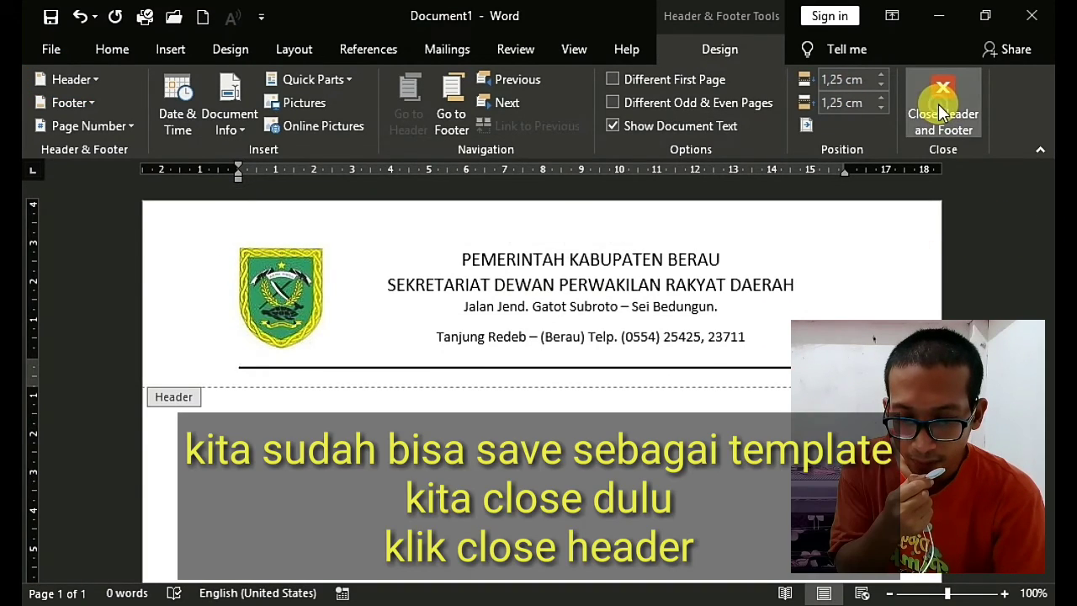
left_click(939, 105)
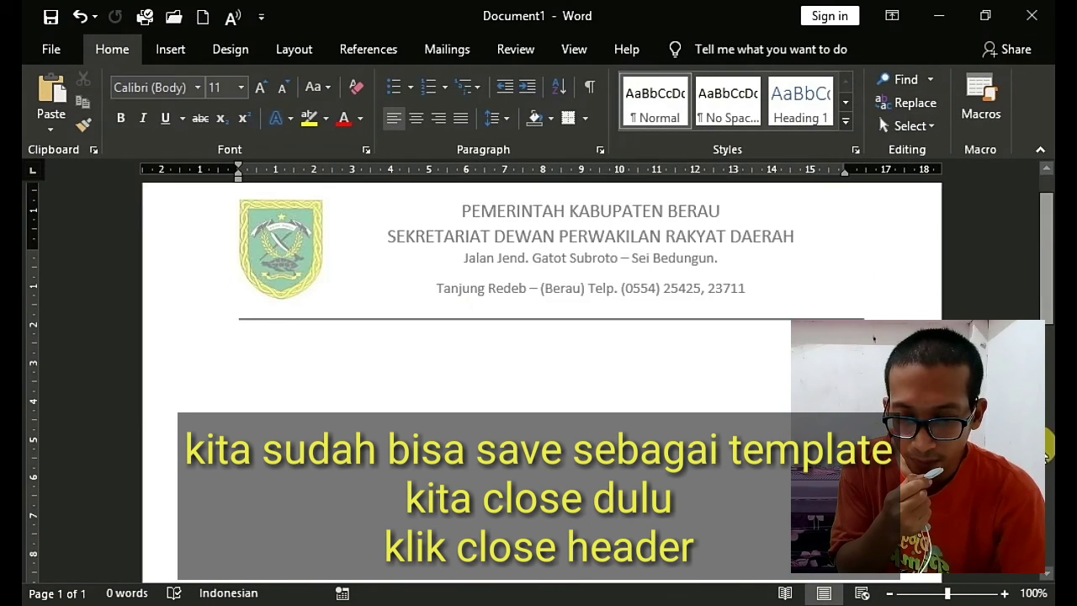
Step: Add blank lines in the body until the document runs onto a new page
left_click_drag(1041, 267, 1042, 509)
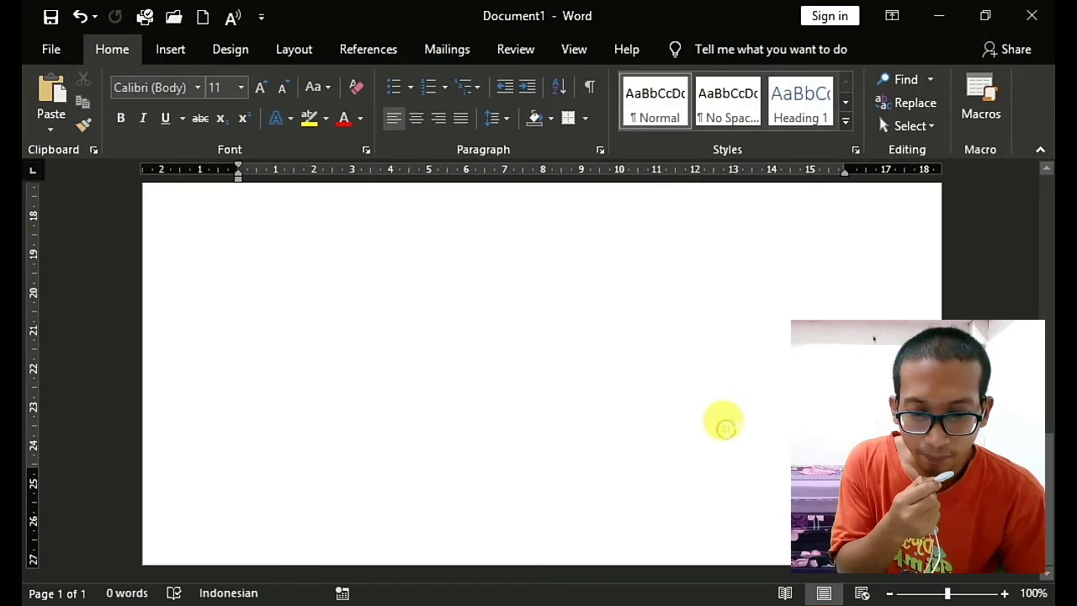
key("BackSpace")
key("BackSpace")
key("BackSpace")
key("BackSpace")
key("BackSpace")
key("BackSpace")
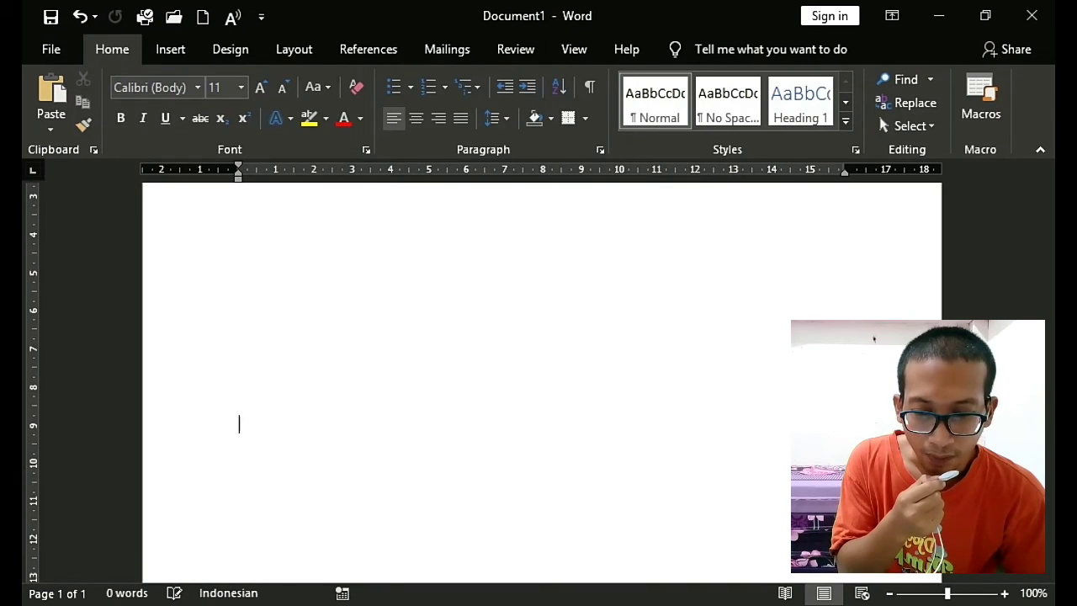
key("Return")
key("Return")
key("Return")
key("Return")
key("Return")
key("Return")
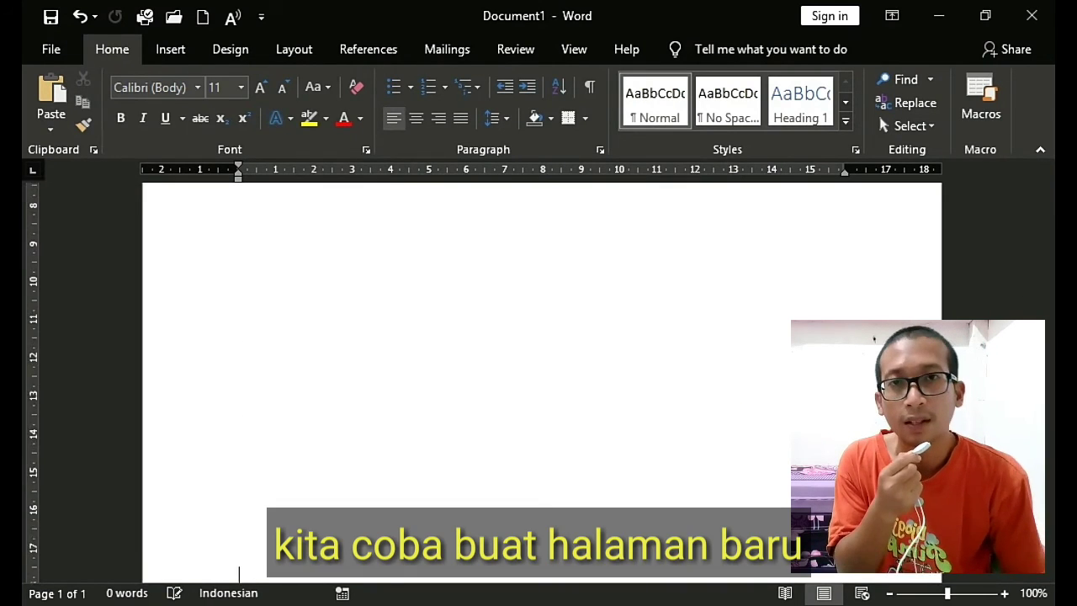
key("Return")
key("Return")
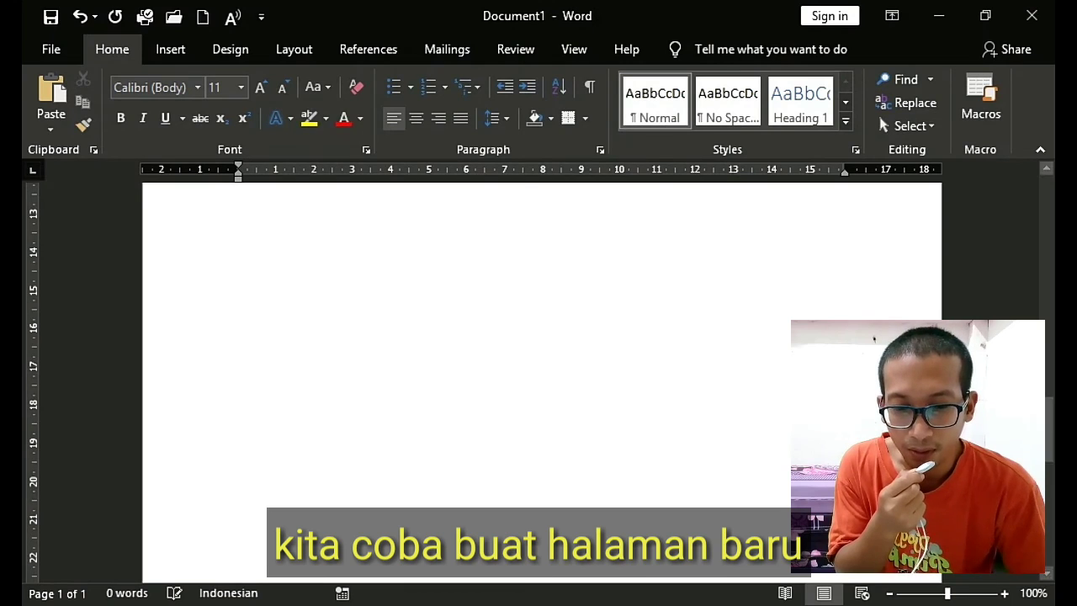
key("BackSpace")
key("BackSpace")
key("BackSpace")
key("Return")
key("Return")
key("Return")
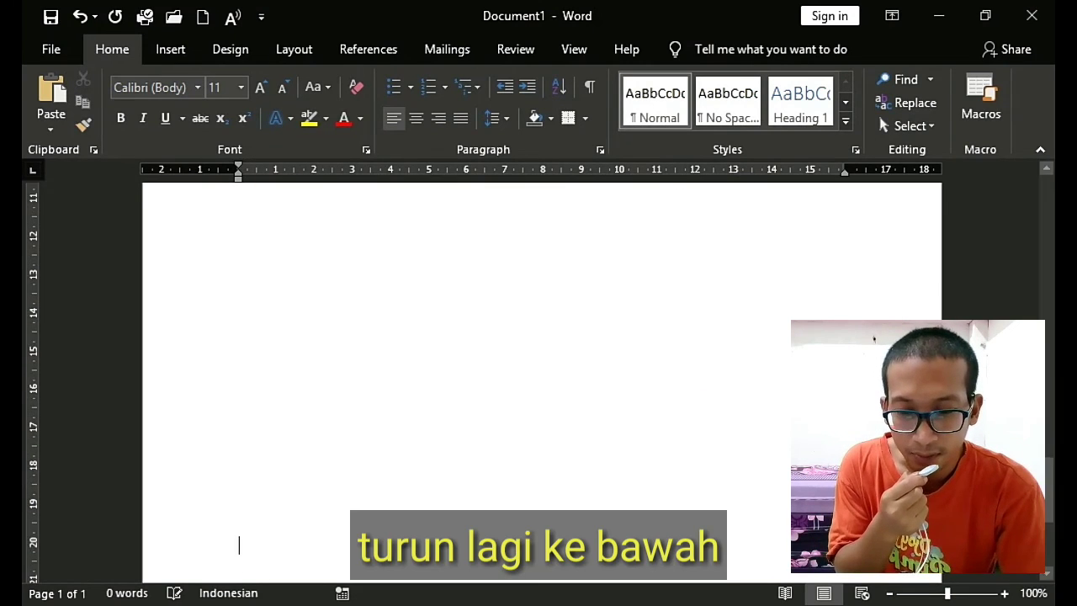
key("Return")
key("Return")
key("Return")
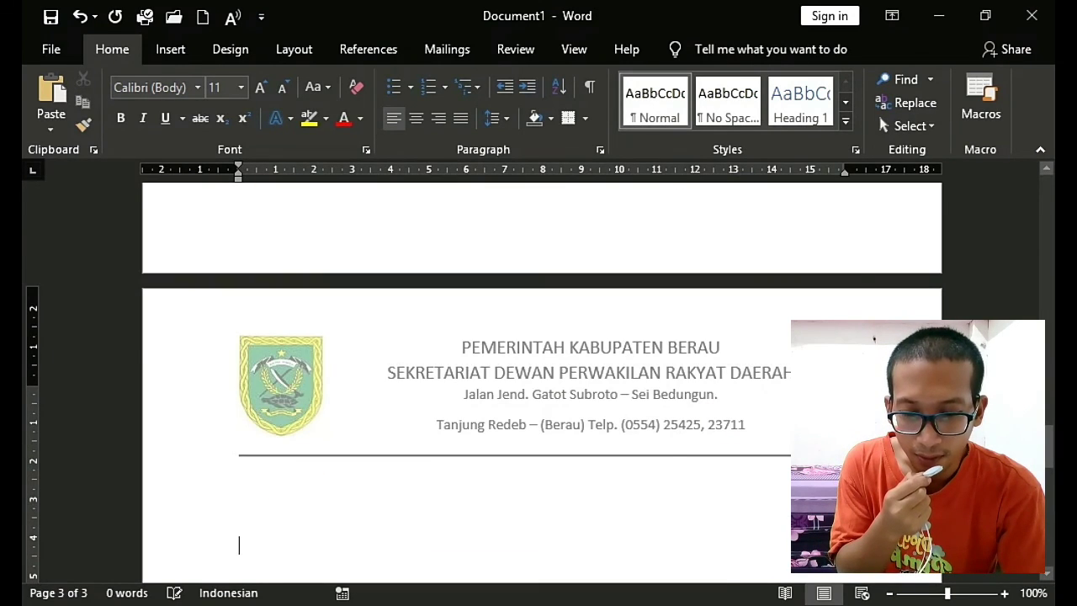
Step: Open the new page's header and select its letterhead text and logo to confirm it matches
double_click(458, 347)
left_click_drag(461, 345, 728, 414)
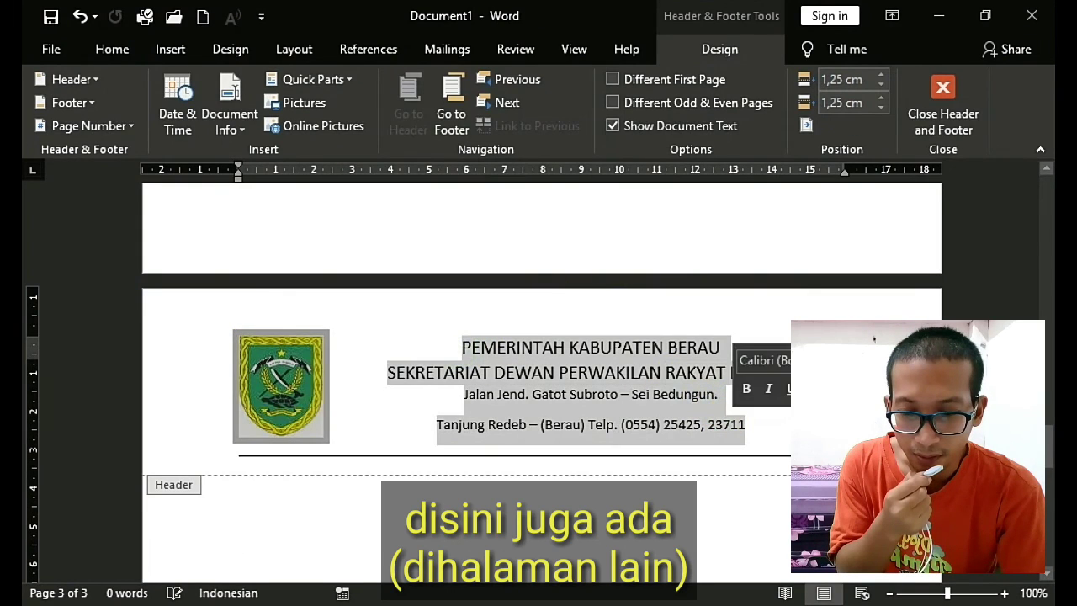
scroll(539, 379, "down", 2)
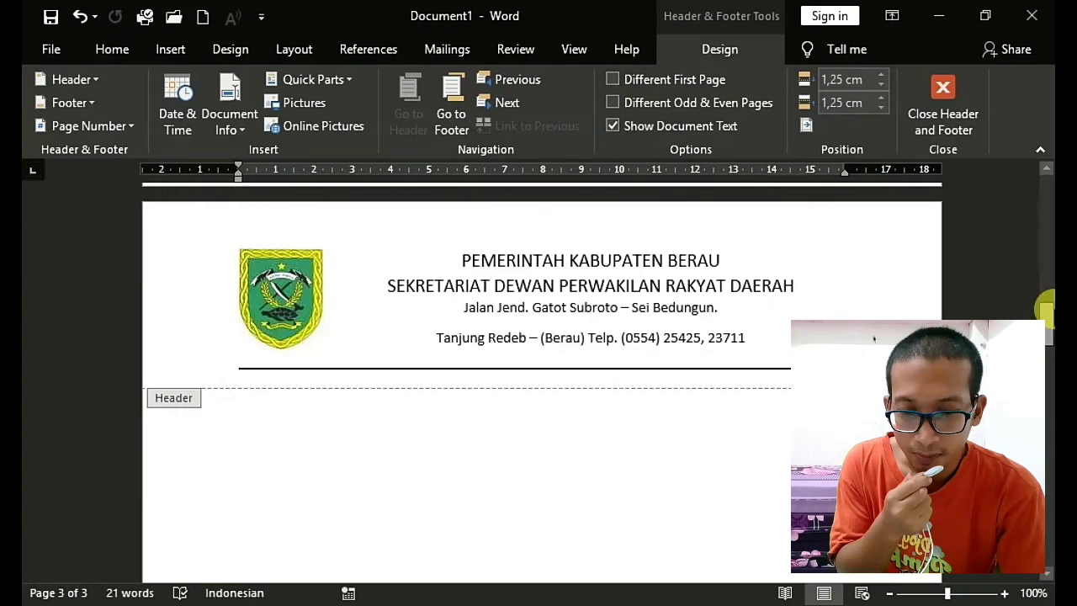
scroll(548, 405, "up", 4)
left_click_drag(455, 440, 781, 508)
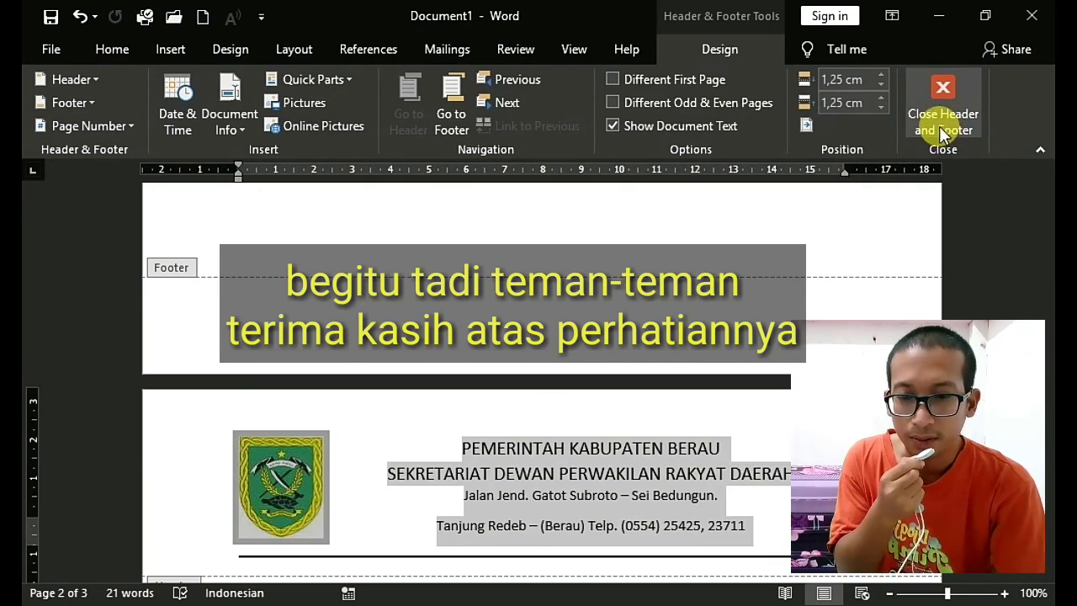
Step: Close the header on page 3 to return to the body of the three-page document
left_click(940, 126)
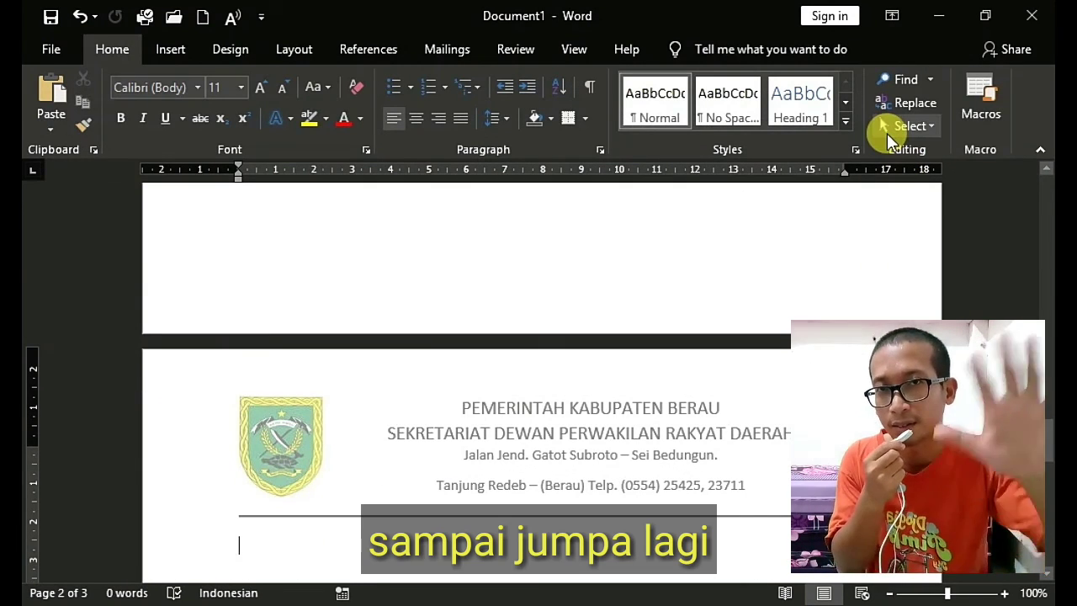